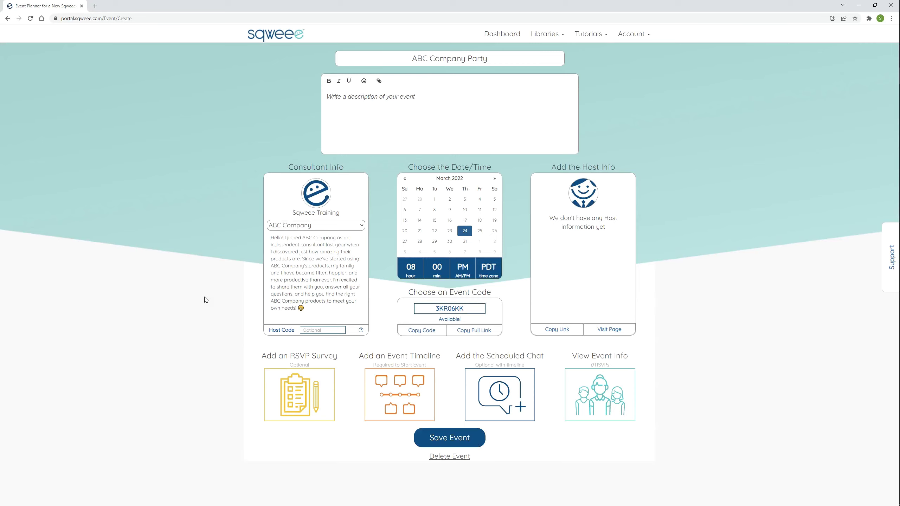
# Start the event's RSVP survey with an open-answer question "What is your text number, so that I can communicate event details and order info?"
pyautogui.click(302, 400)
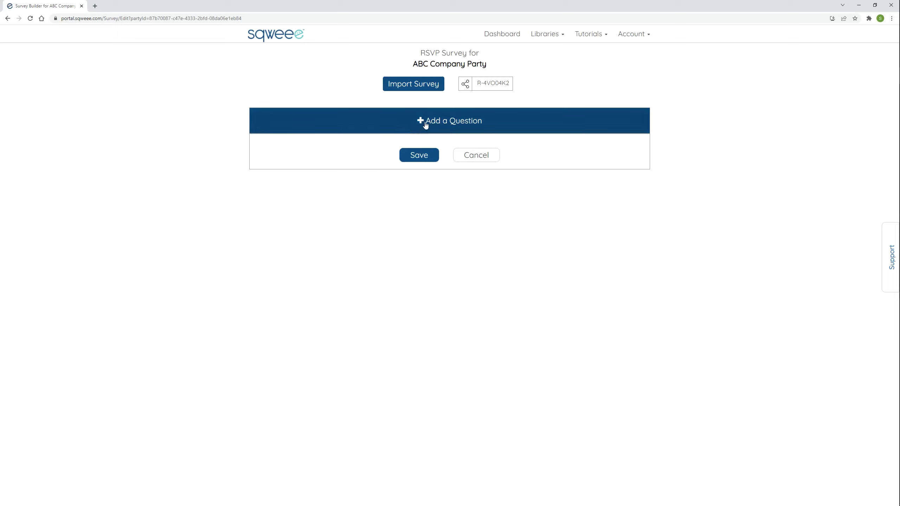
pyautogui.click(426, 123)
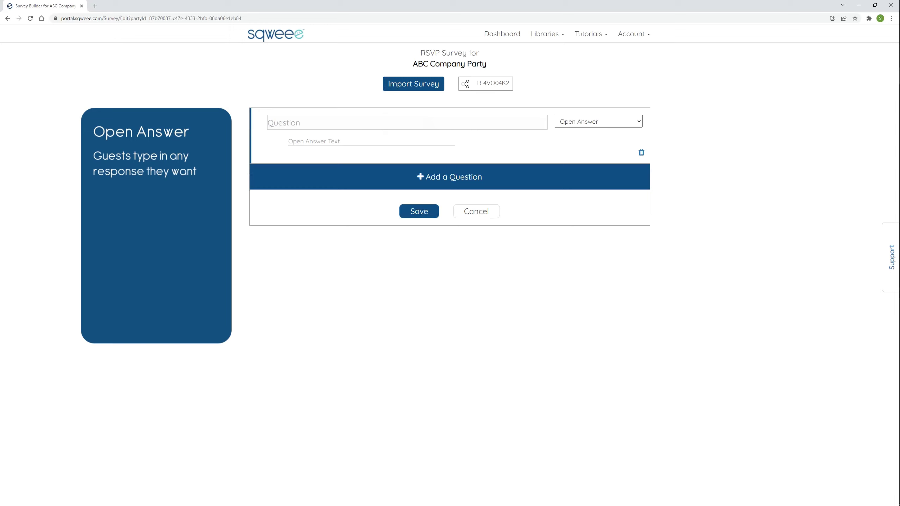
pyautogui.click(268, 122)
pyautogui.write('What is ')
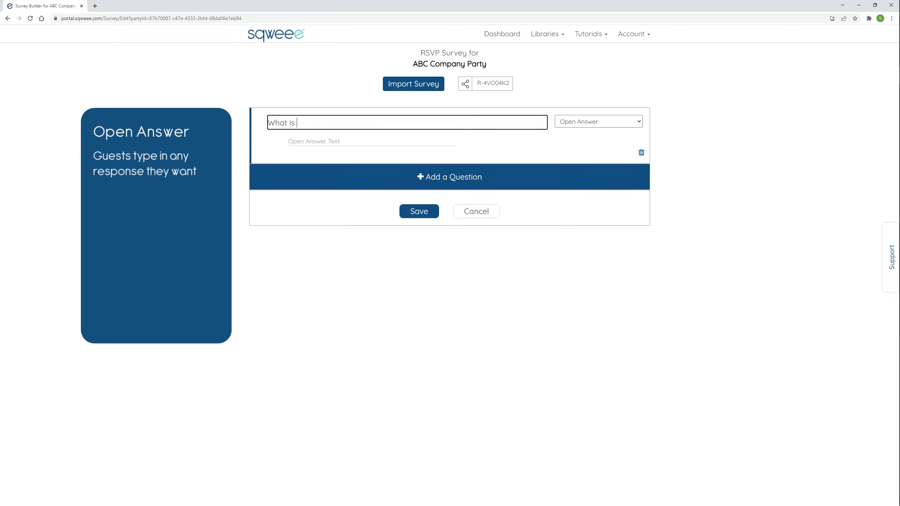
pyautogui.write('your text number, so that I can com')
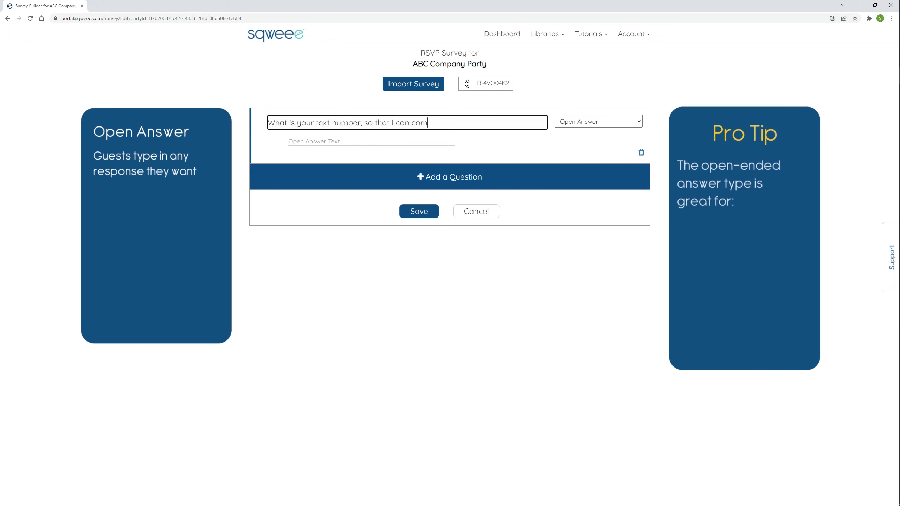
pyautogui.write('municate event details and order info?')
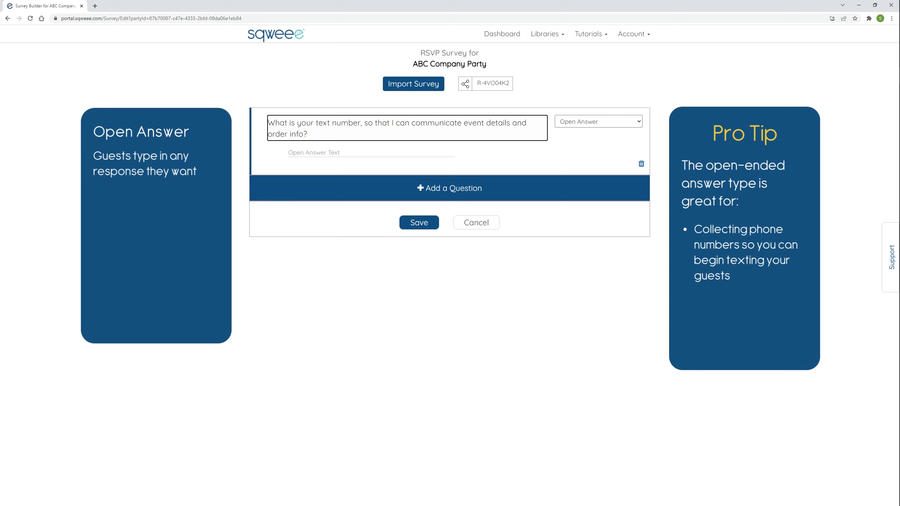
pyautogui.click(478, 157)
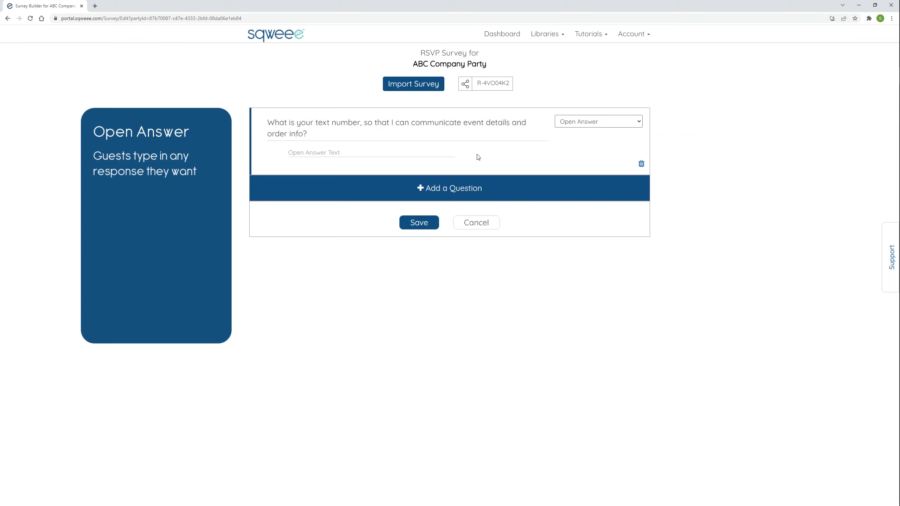
# Add a second survey question of type Single Answer reading "What is your favorite color?"
pyautogui.click(427, 191)
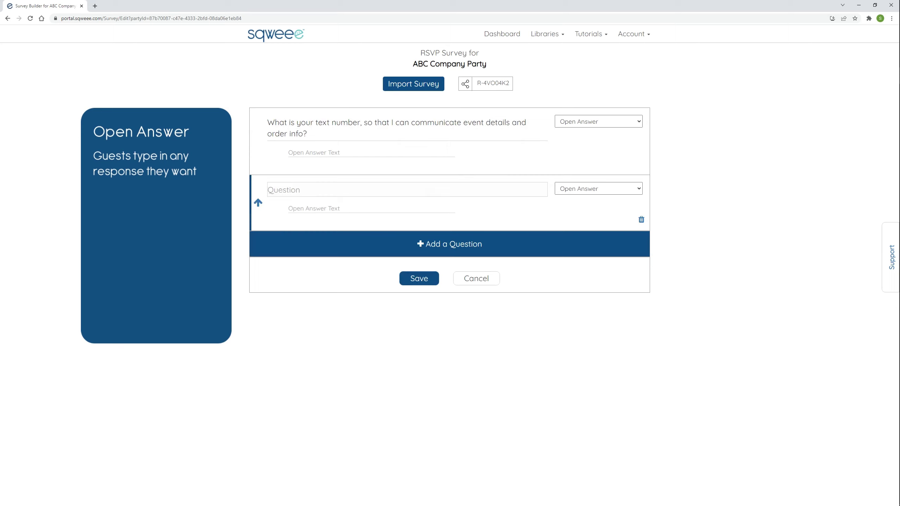
pyautogui.click(607, 191)
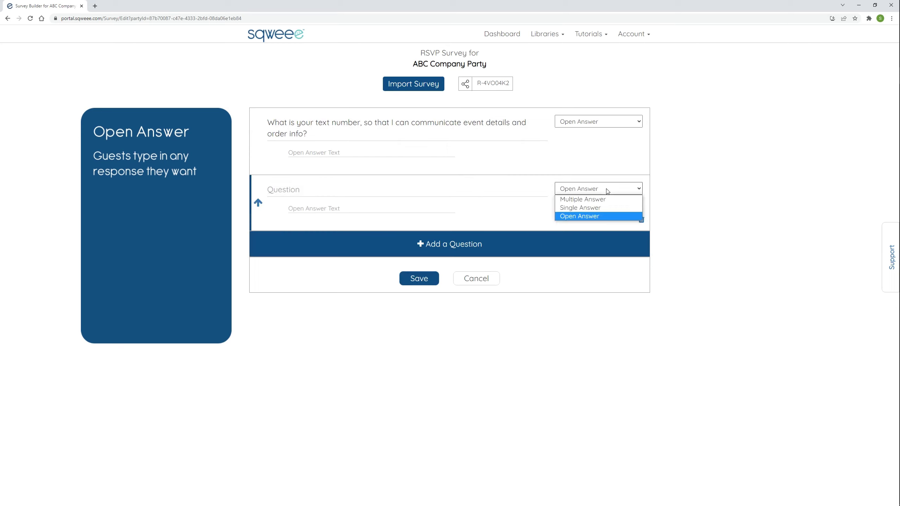
pyautogui.click(609, 207)
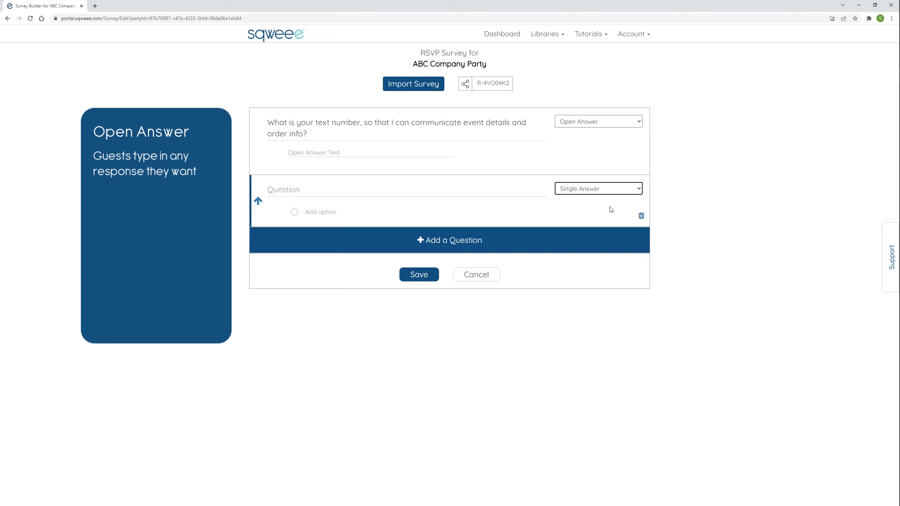
pyautogui.click(321, 190)
pyautogui.write('What is your favorite color?')
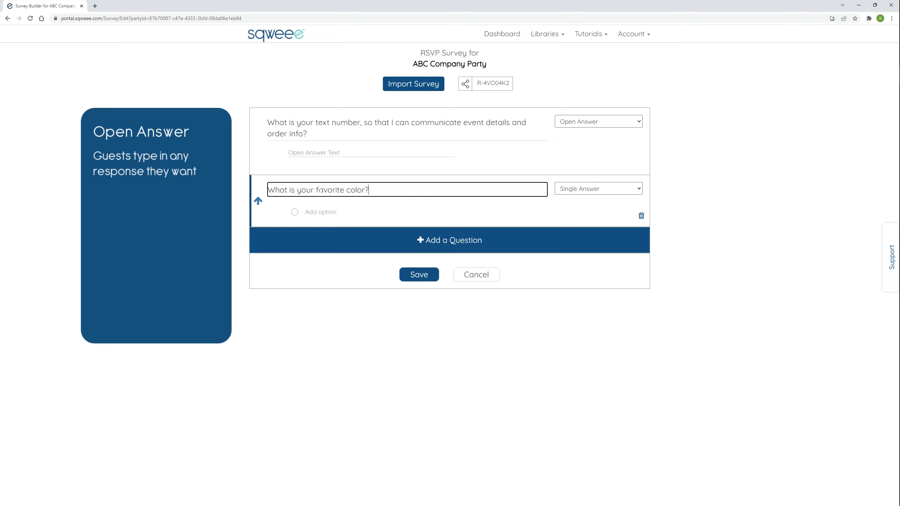
# Give the favorite color question the answer options Red, Yellow, Green and Blue
pyautogui.press('Return')
pyautogui.write('Red')
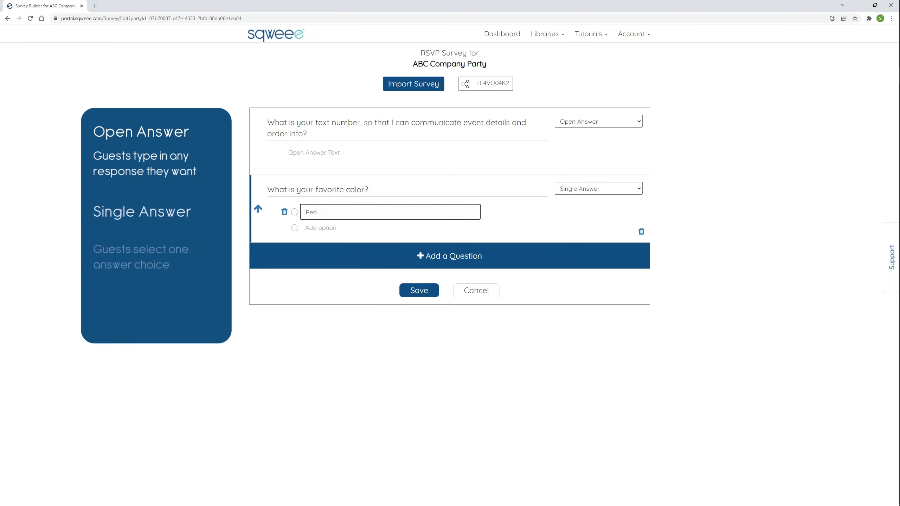
pyautogui.press('Return')
pyautogui.write('Yellow')
pyautogui.click(315, 243)
pyautogui.write('Green')
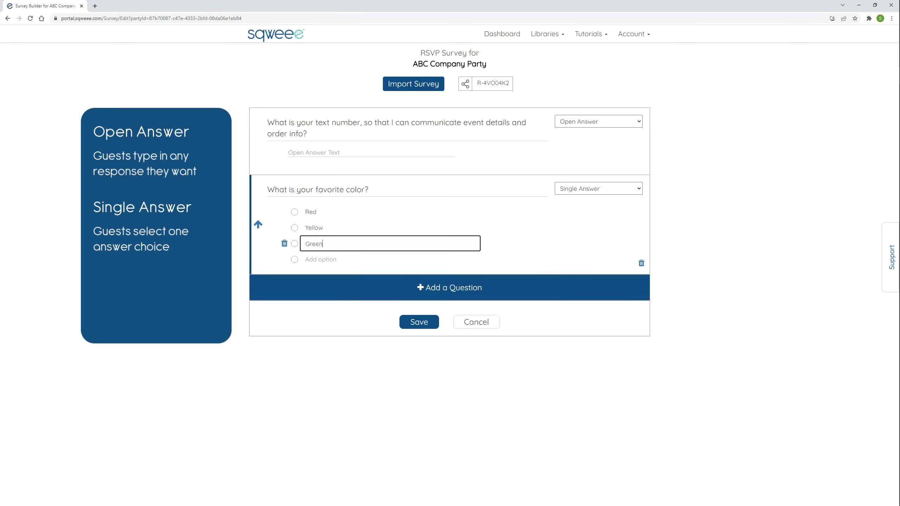
pyautogui.press('Return')
pyautogui.click(319, 262)
pyautogui.write('Blue')
# Add a third survey question of type Multiple Answer reading "What colors do you like?"
pyautogui.click(447, 303)
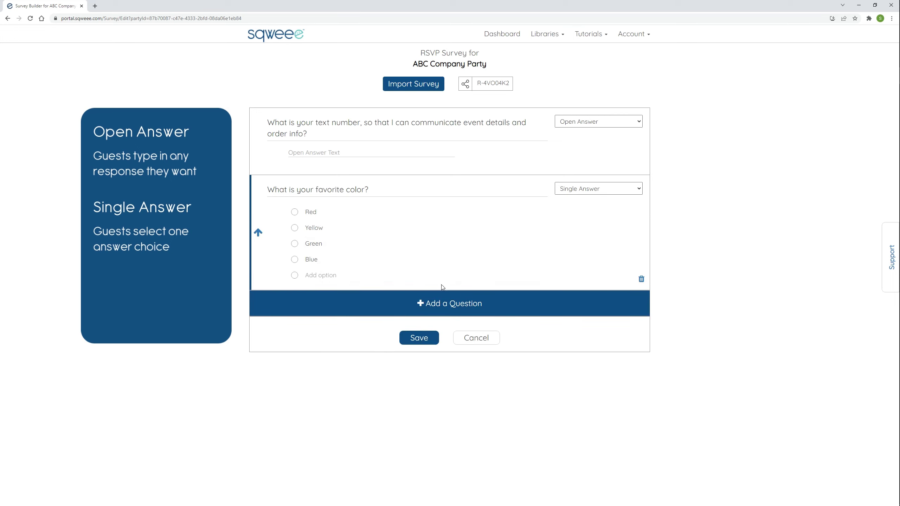
pyautogui.click(598, 304)
pyautogui.click(587, 332)
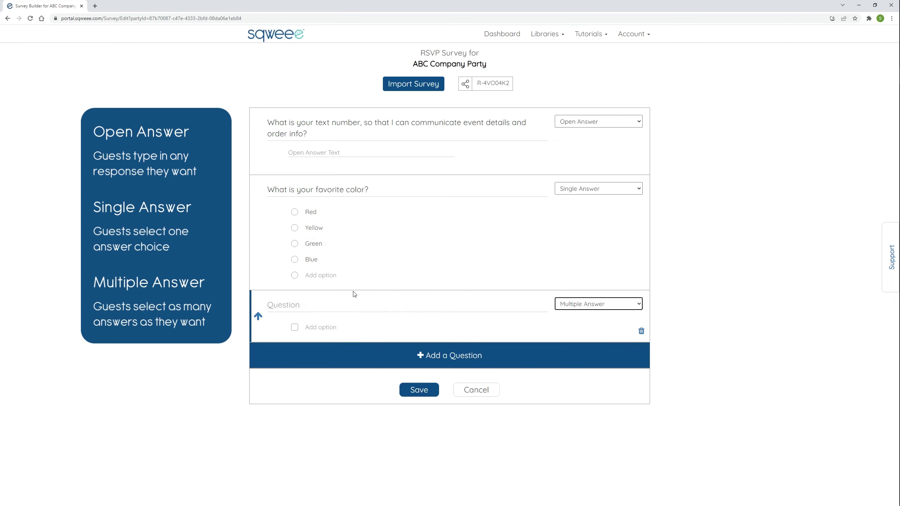
pyautogui.click(270, 306)
pyautogui.write('What colors do you like?')
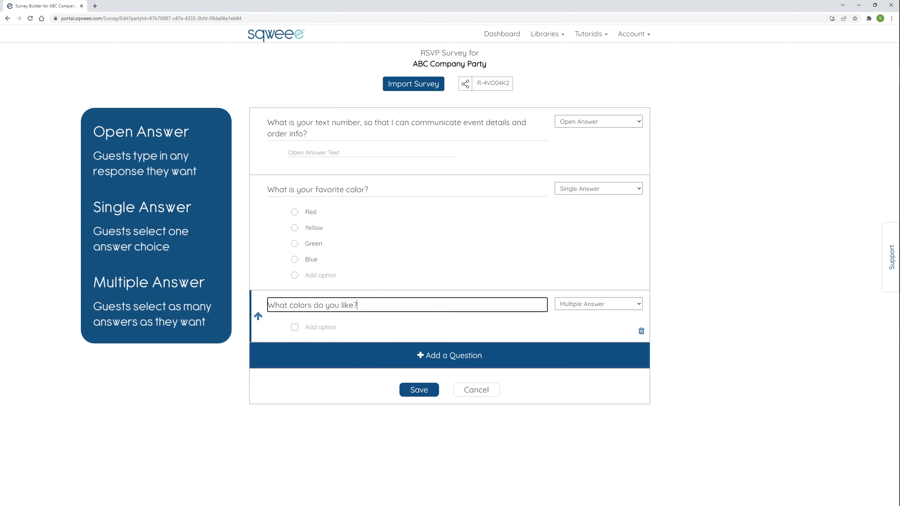
# Give the "What colors do you like?" question the options Red, Yellow, Green and Blue
pyautogui.click(317, 329)
pyautogui.write('Red')
pyautogui.press('Return')
pyautogui.write('Yellow')
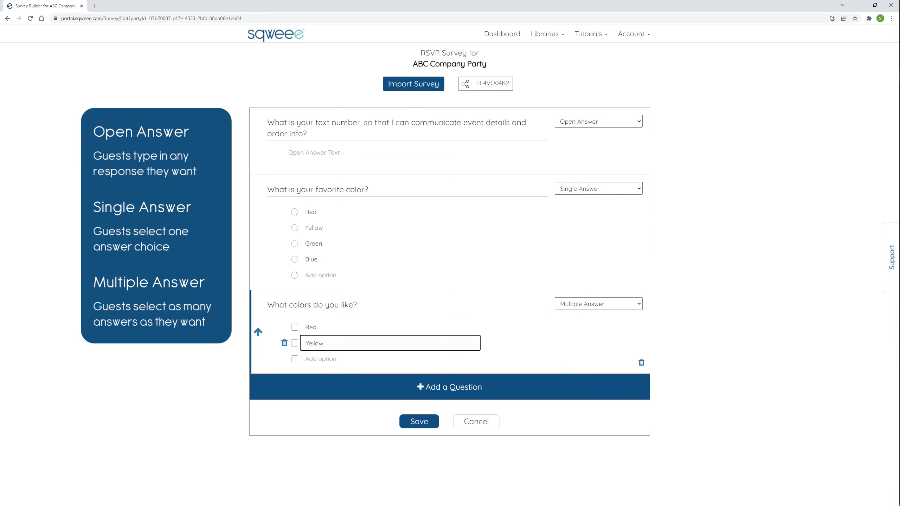
pyautogui.press('Return')
pyautogui.write('Green')
pyautogui.press('Return')
pyautogui.write('Blue')
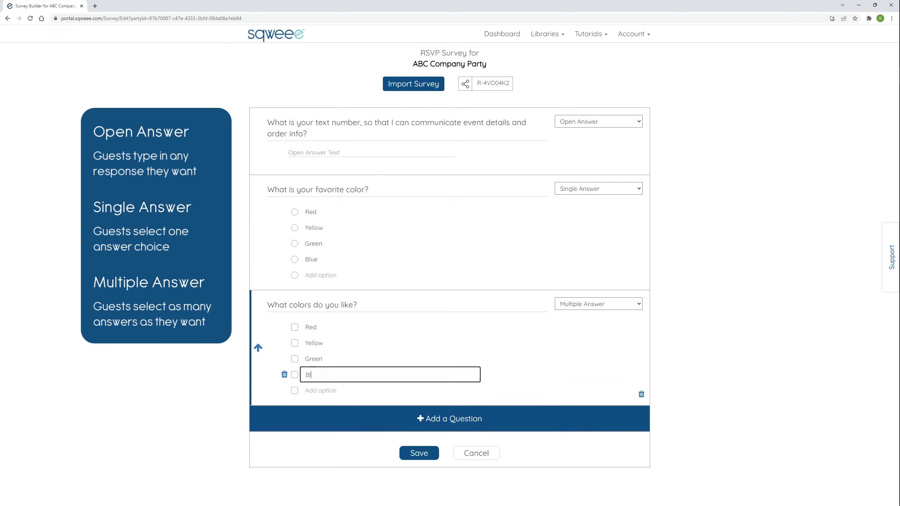
pyautogui.click(396, 403)
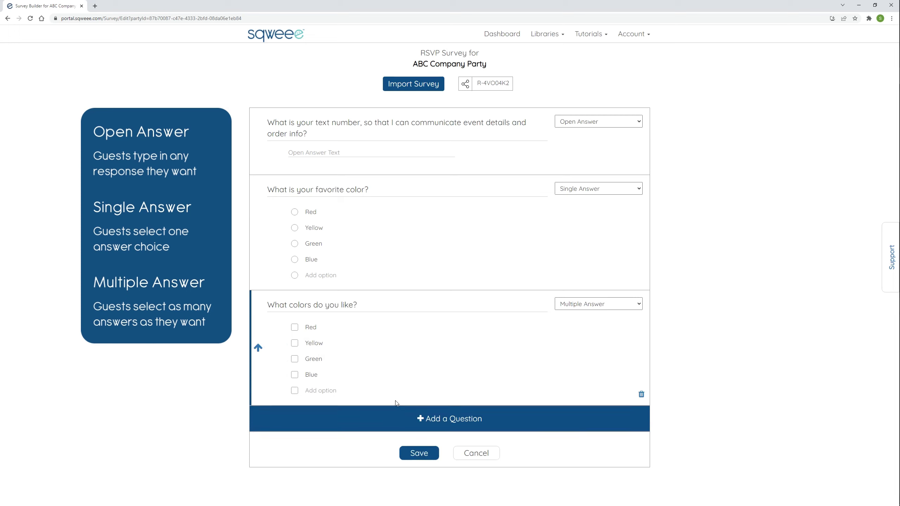
# Reorder the survey to ask about liked colors first, favorite color second and text number last, and save it
pyautogui.click(257, 349)
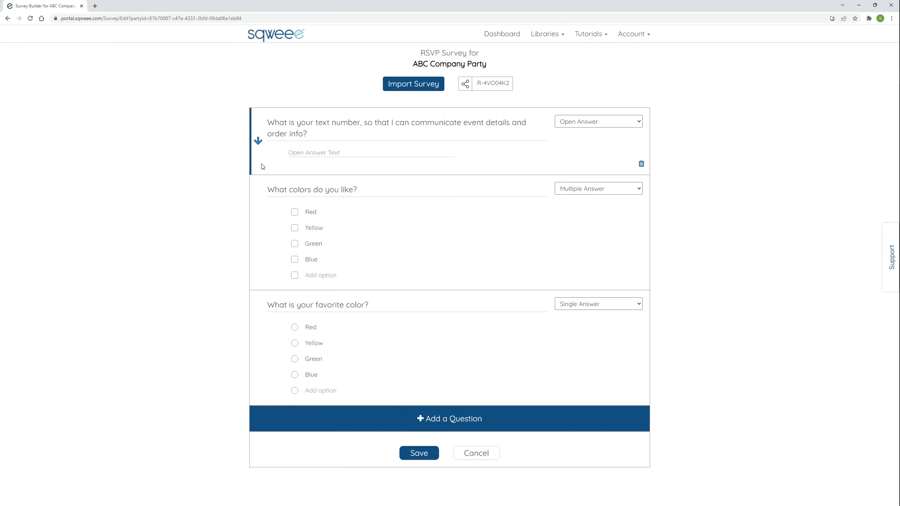
pyautogui.click(257, 140)
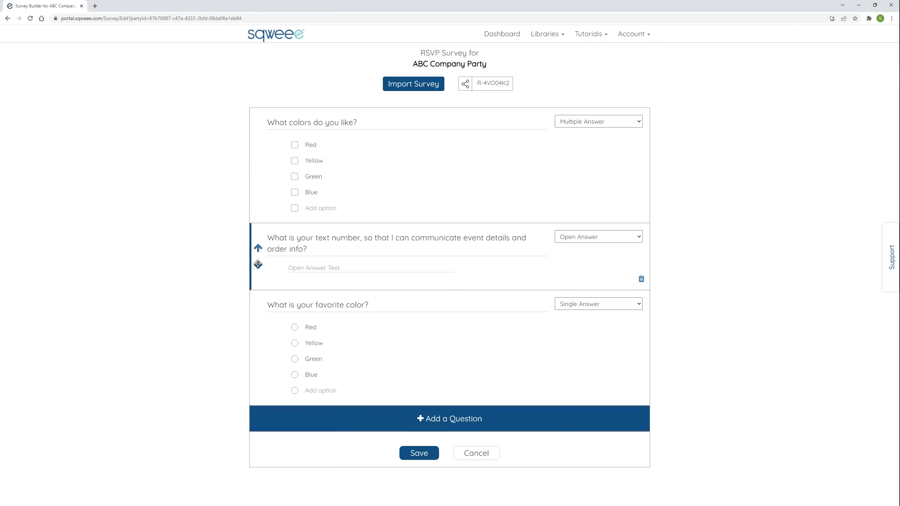
pyautogui.click(258, 263)
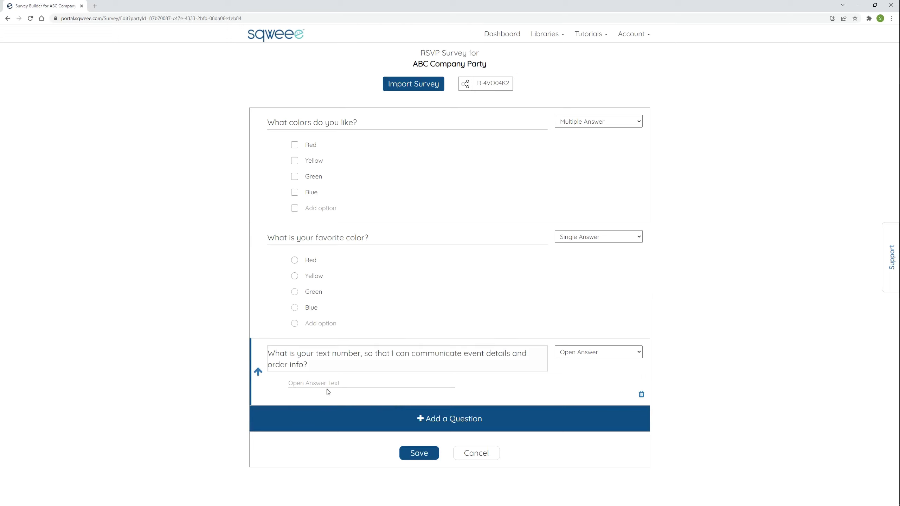
pyautogui.click(417, 457)
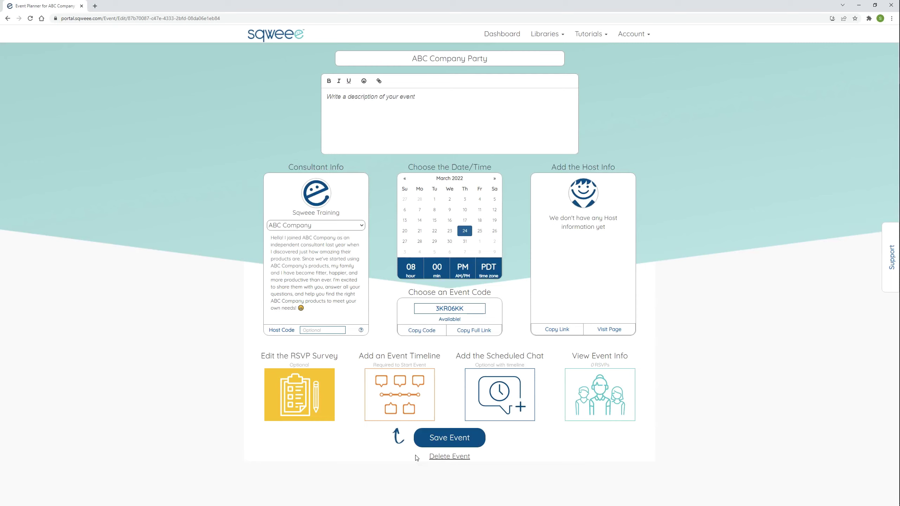
# Create the event timeline's first post as a full-image post using the picture "2 - welcome to on-time guests"
pyautogui.click(401, 400)
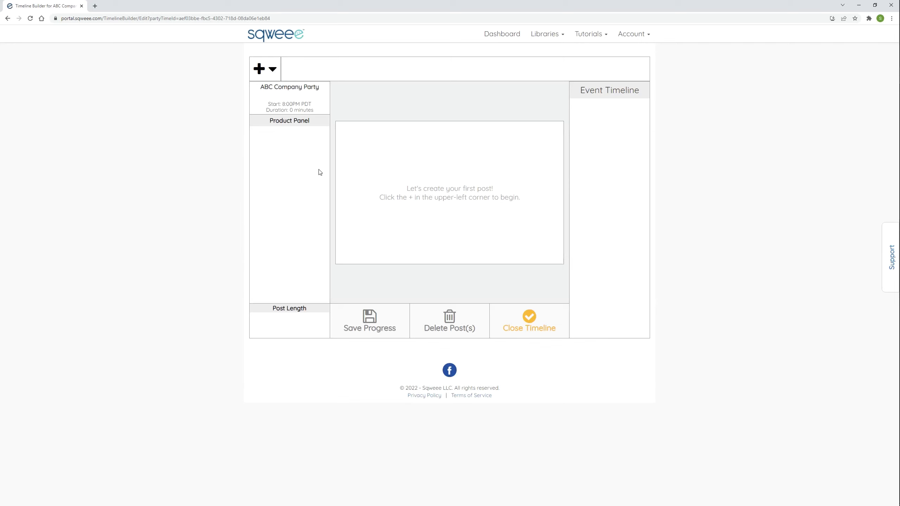
pyautogui.click(268, 73)
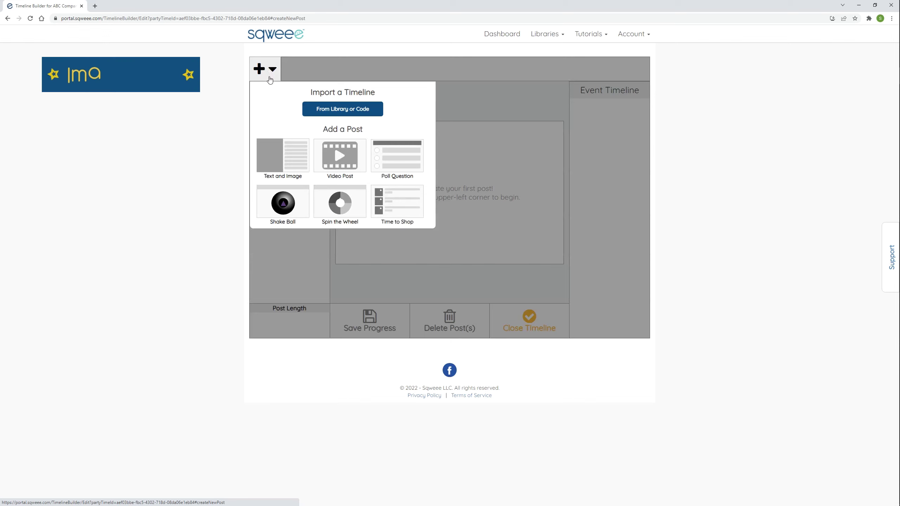
pyautogui.click(277, 152)
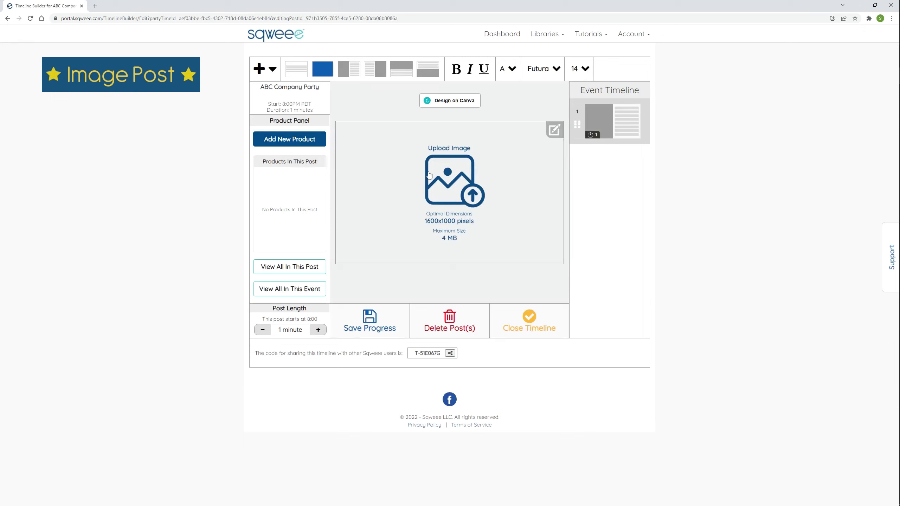
pyautogui.click(446, 173)
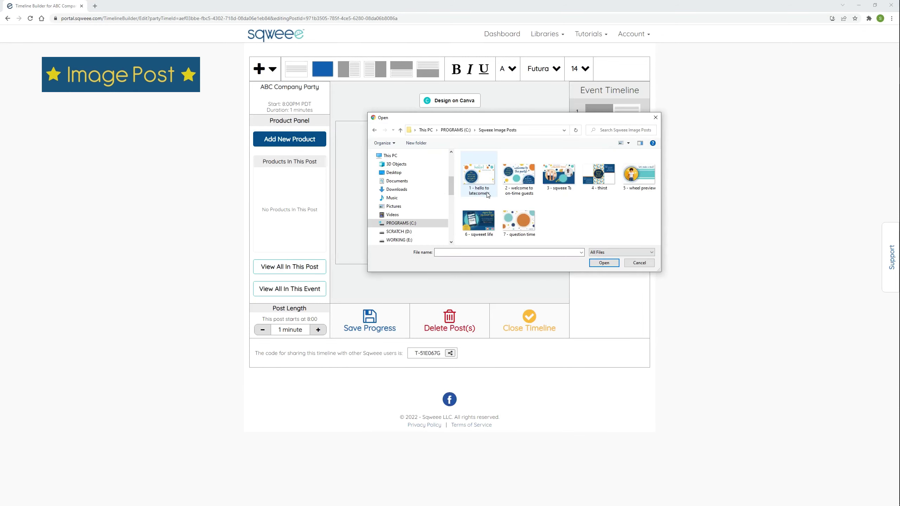
pyautogui.click(513, 183)
pyautogui.doubleClick(512, 182)
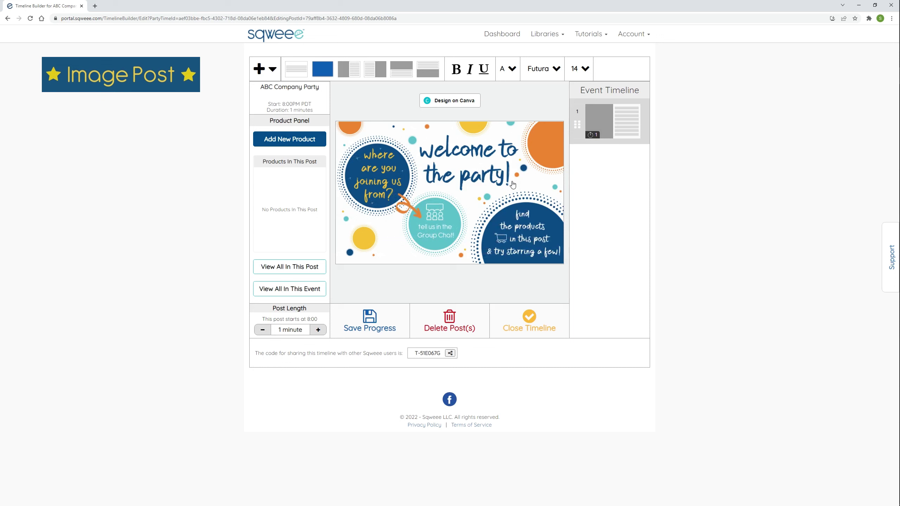
pyautogui.click(266, 74)
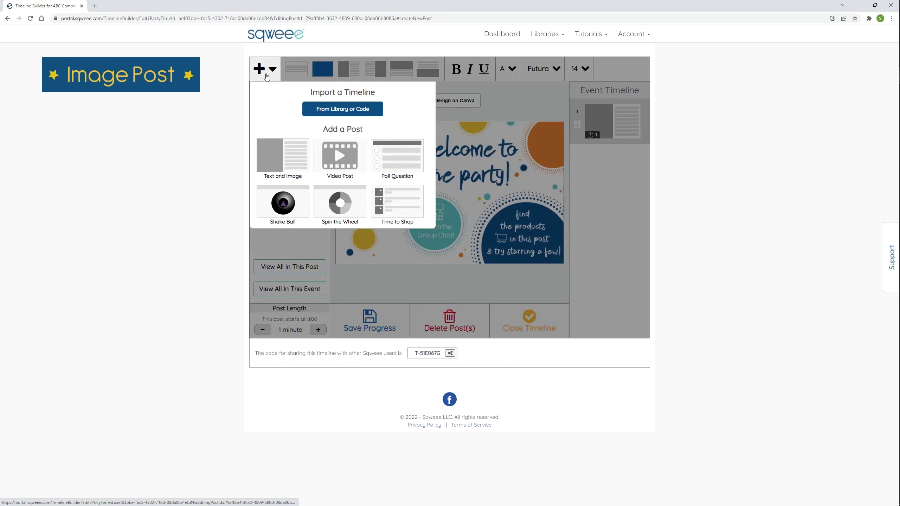
pyautogui.click(340, 156)
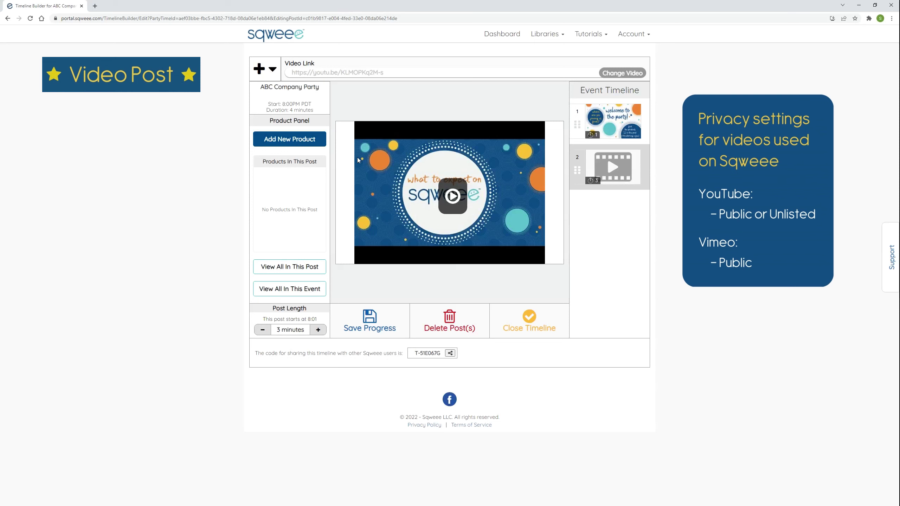
pyautogui.click(621, 74)
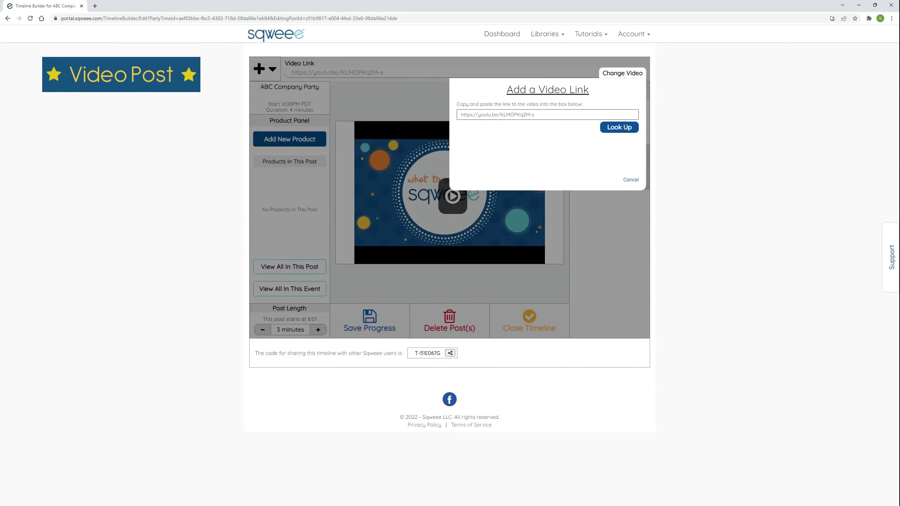
pyautogui.moveTo(534, 115); pyautogui.dragTo(460, 115)
pyautogui.rightClick(465, 114)
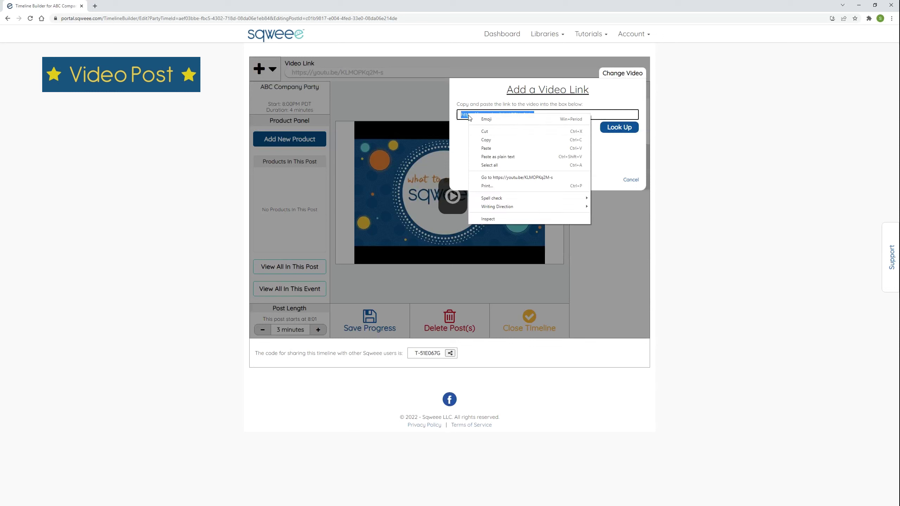
pyautogui.click(478, 149)
pyautogui.click(618, 127)
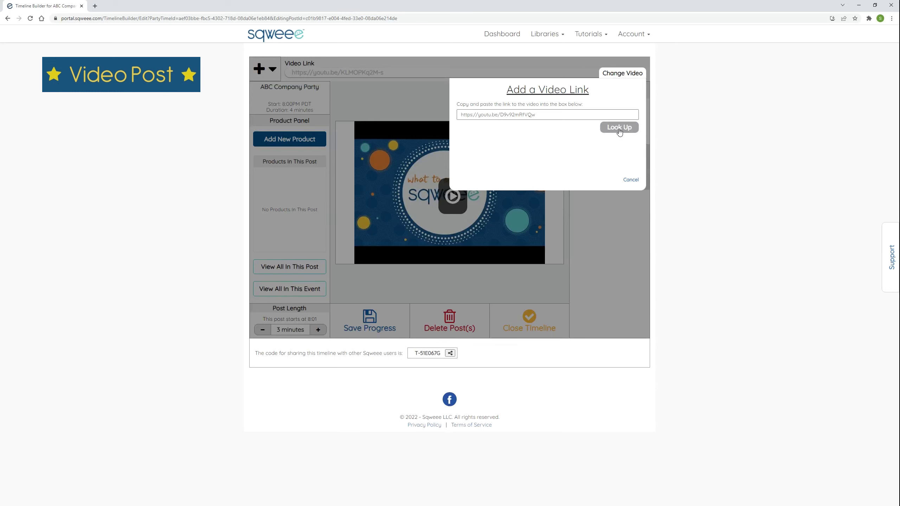
pyautogui.click(483, 180)
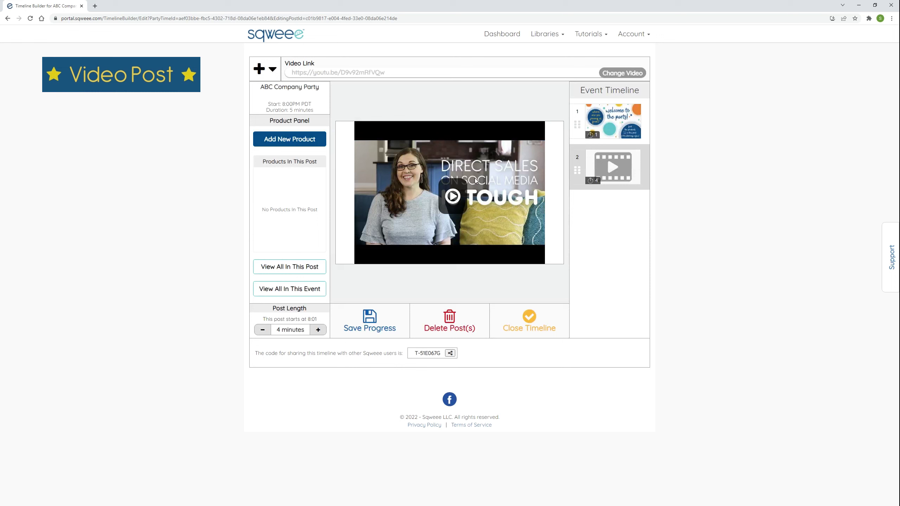
pyautogui.click(368, 315)
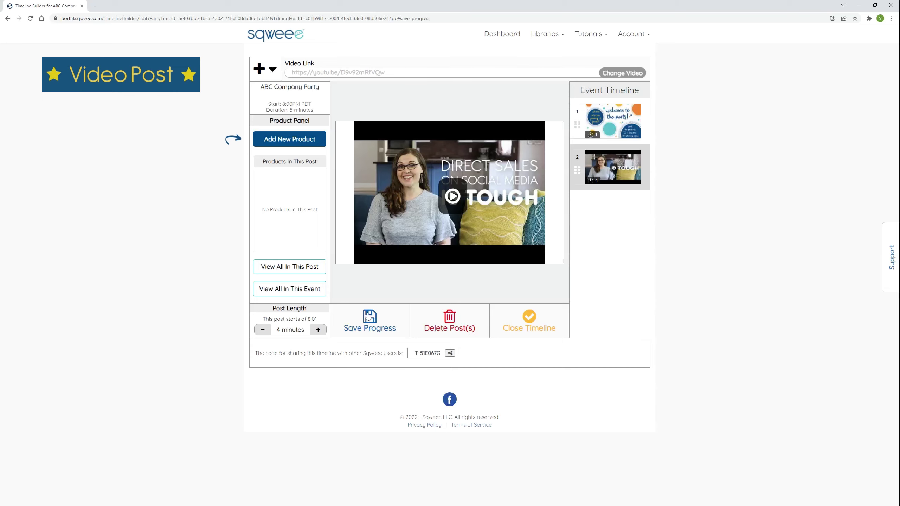
# Add every library product tagged drinkware except the Traditional Pint Glass to the video post
pyautogui.click(288, 141)
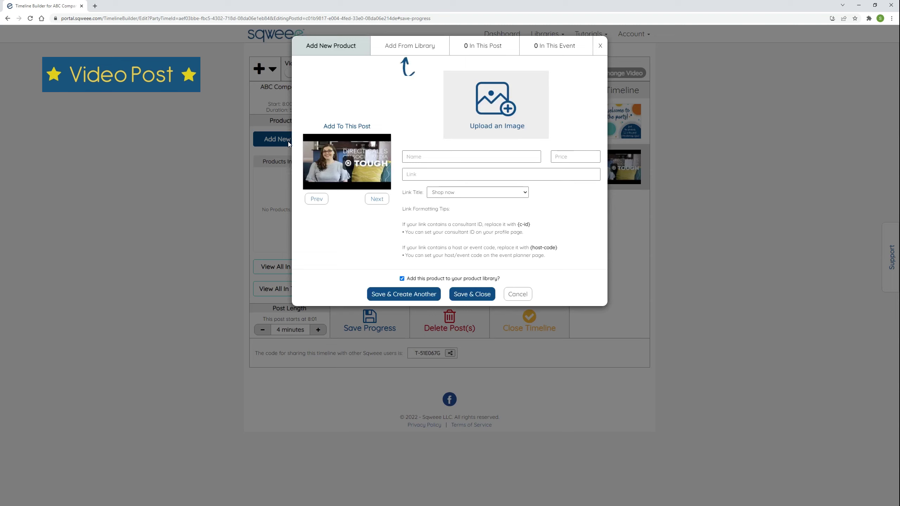
pyautogui.click(403, 51)
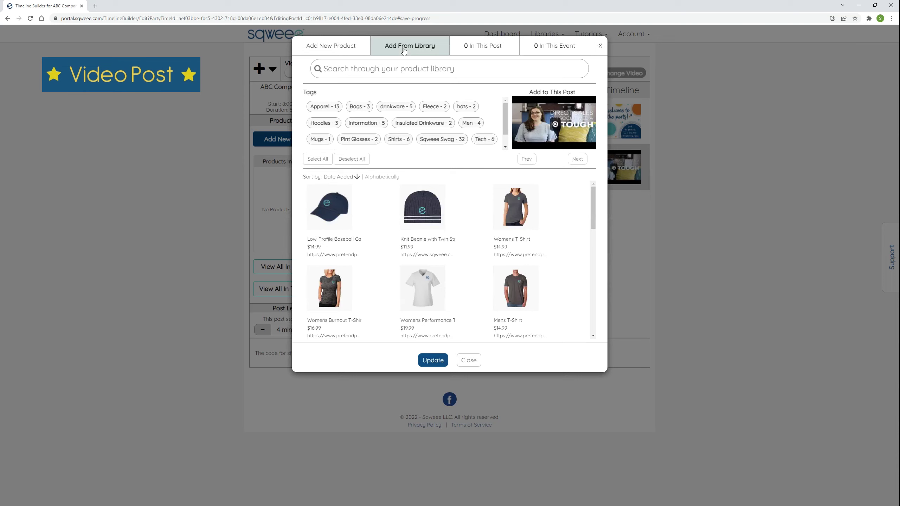
pyautogui.click(396, 107)
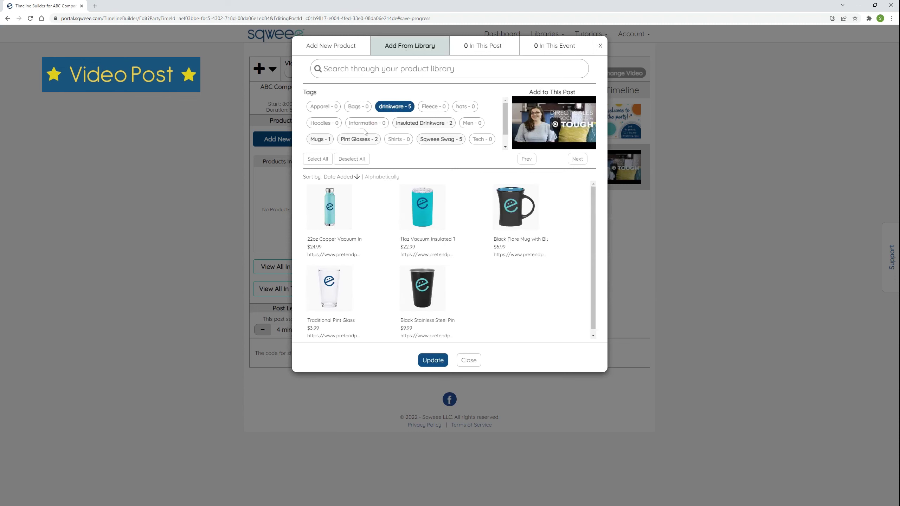
pyautogui.click(317, 159)
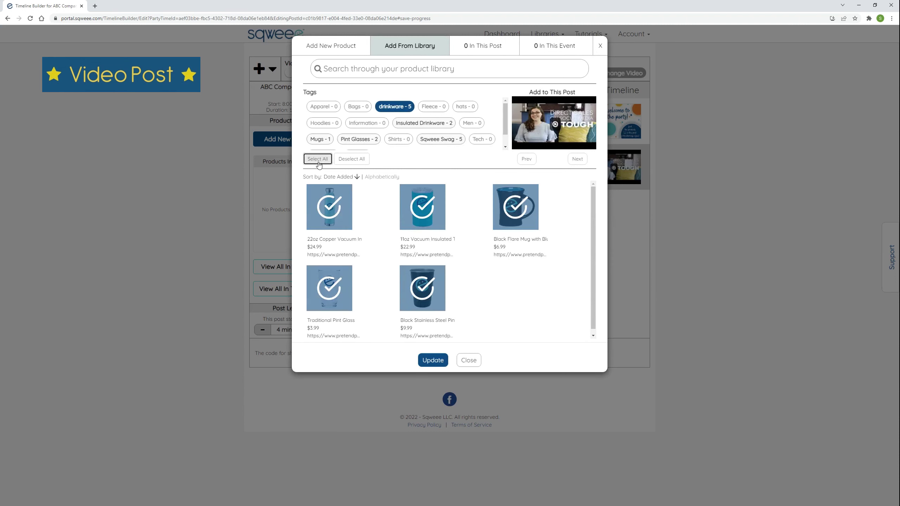
pyautogui.click(331, 286)
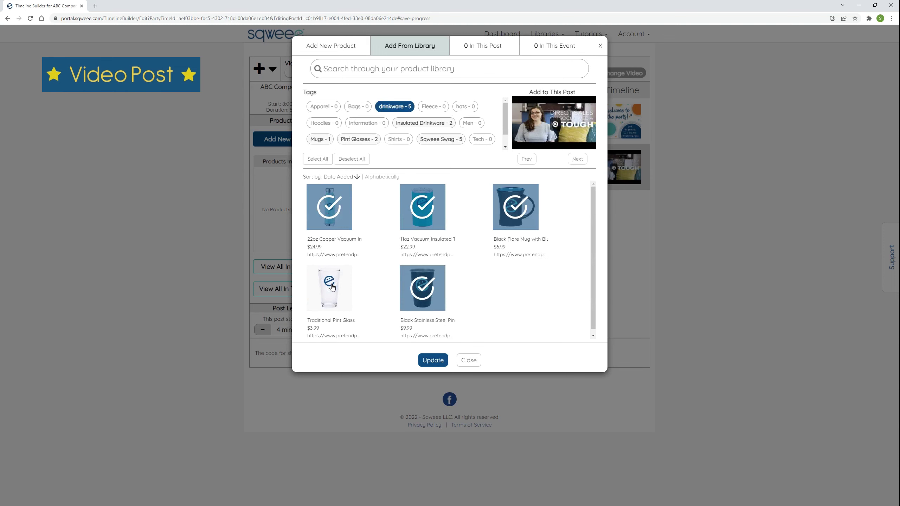
pyautogui.click(433, 362)
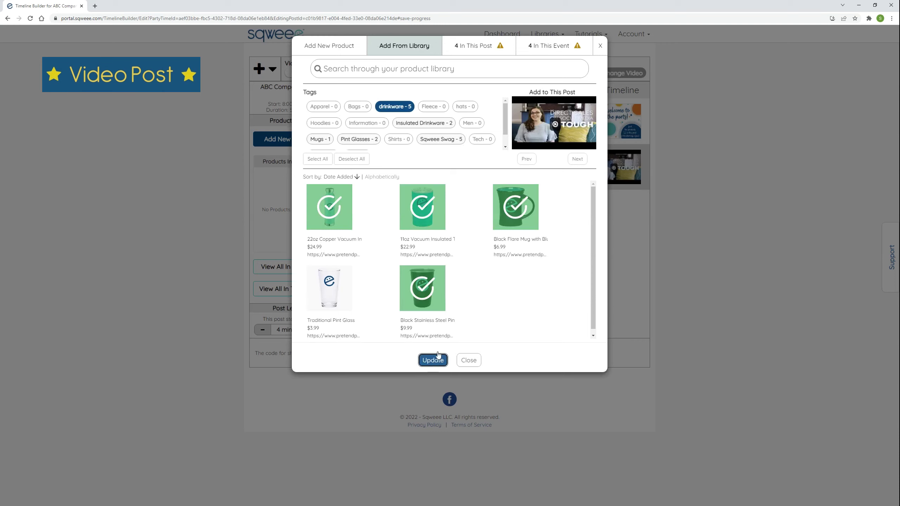
# Switch the target to the welcome image post, clear the drinkware tag filter and search the product library for "t-shirt"
pyautogui.click(527, 160)
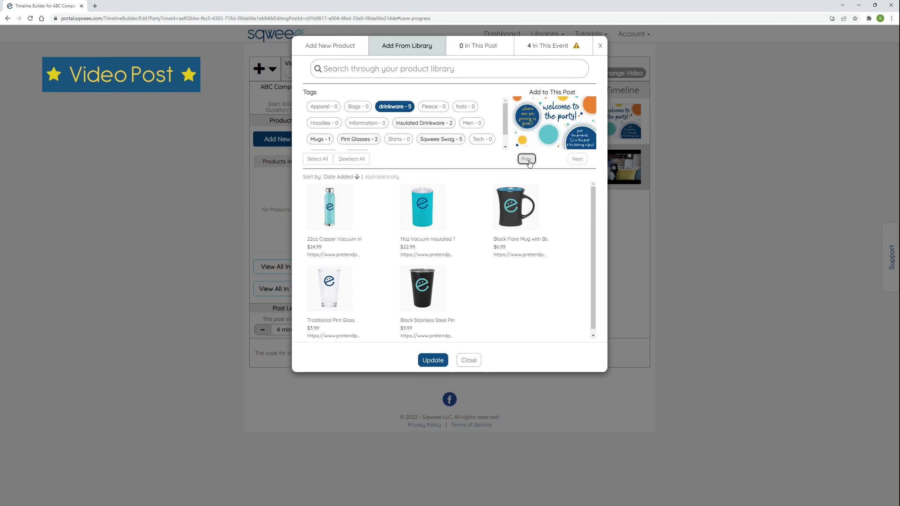
pyautogui.click(396, 107)
pyautogui.click(395, 108)
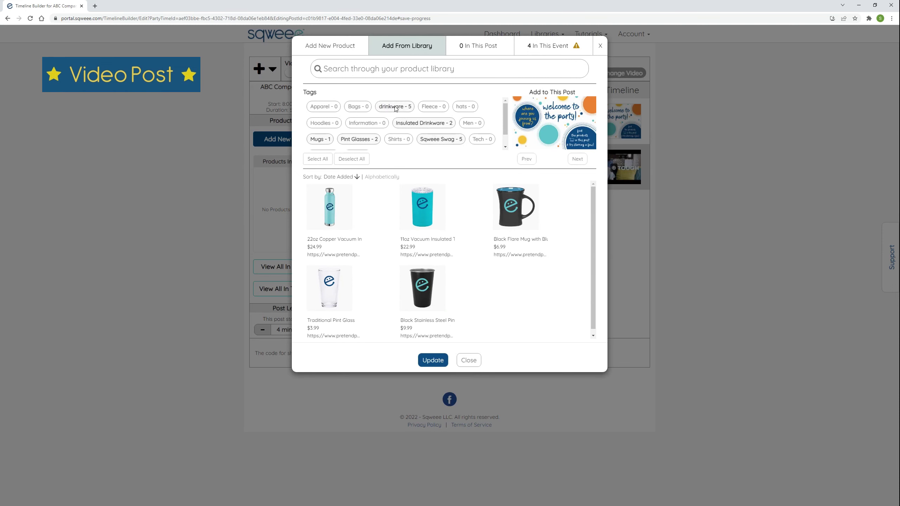
pyautogui.click(449, 68)
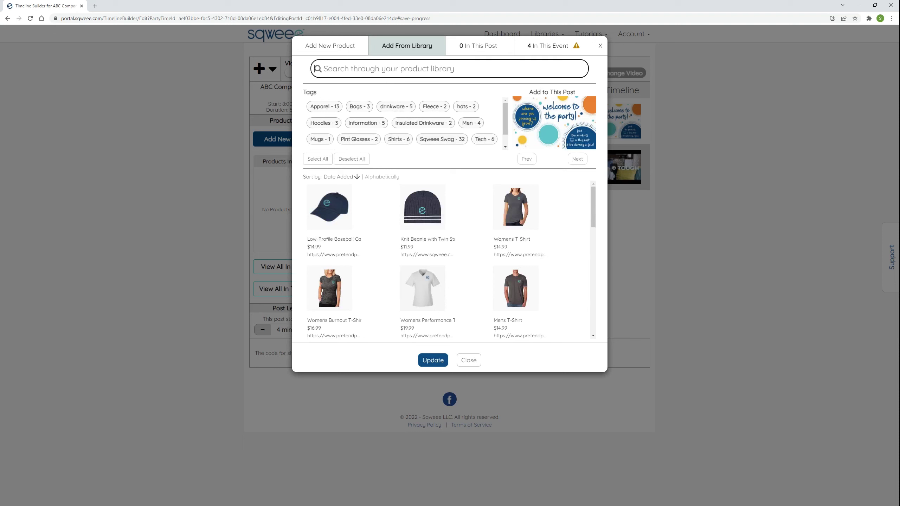
pyautogui.write('t-shirt')
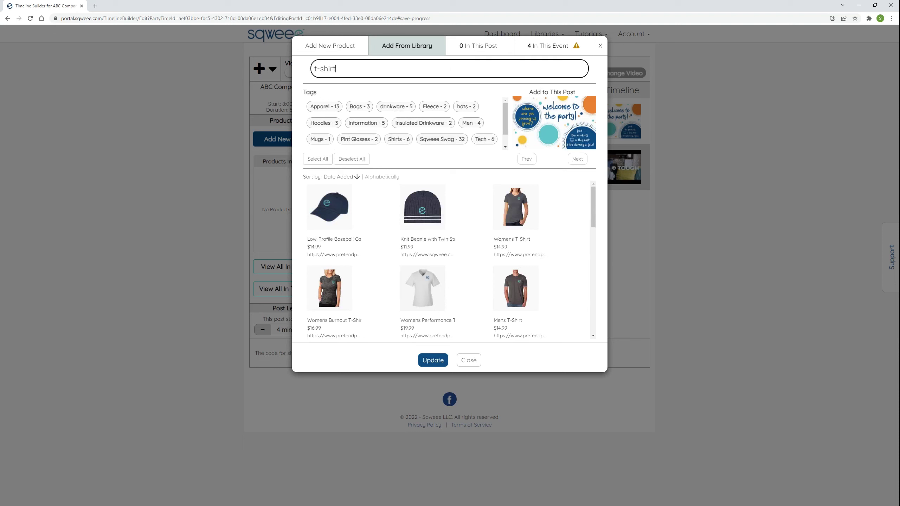
pyautogui.press('Return')
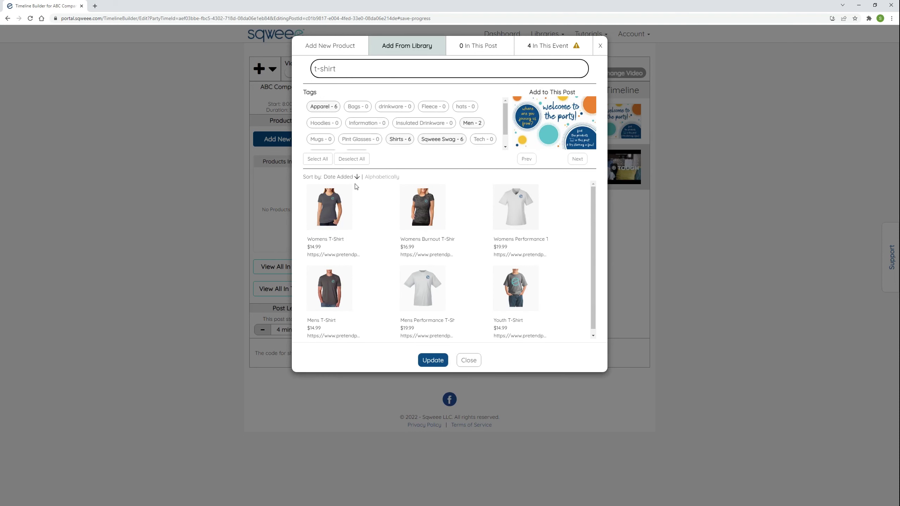
# Add all six women's, men's and youth T-shirts to the welcome post and close the product library
pyautogui.click(336, 210)
pyautogui.click(425, 213)
pyautogui.click(511, 213)
pyautogui.click(355, 289)
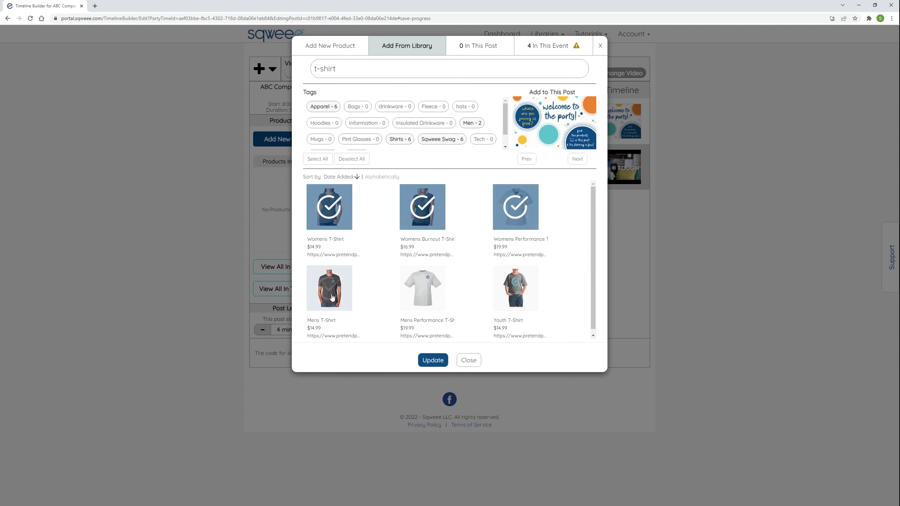
pyautogui.click(418, 299)
pyautogui.click(515, 289)
pyautogui.click(432, 362)
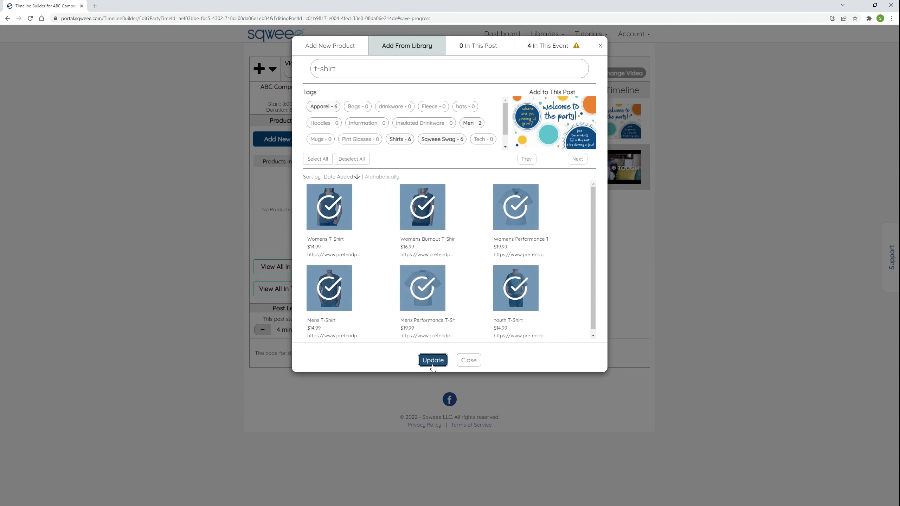
pyautogui.click(466, 365)
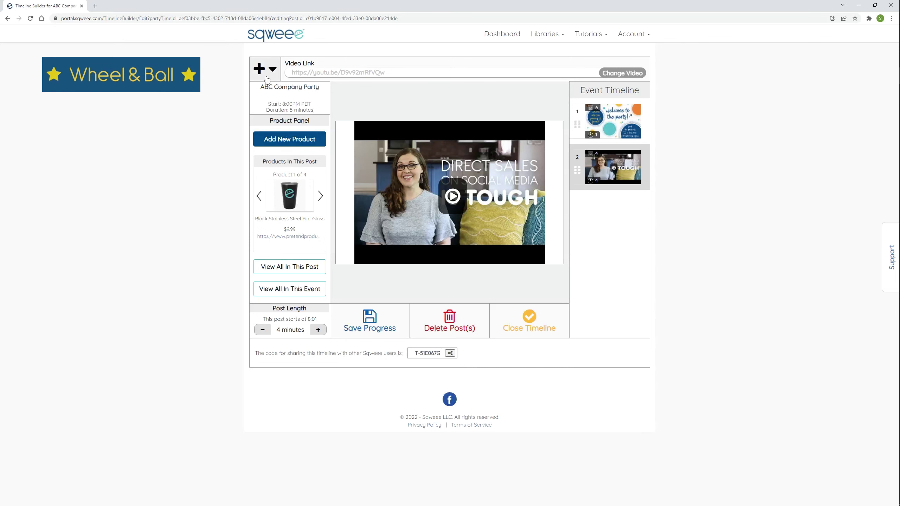
# Add a Spin the Wheel post to the timeline and title it "Spin the wheel to earn a prize!"
pyautogui.click(267, 75)
pyautogui.click(341, 205)
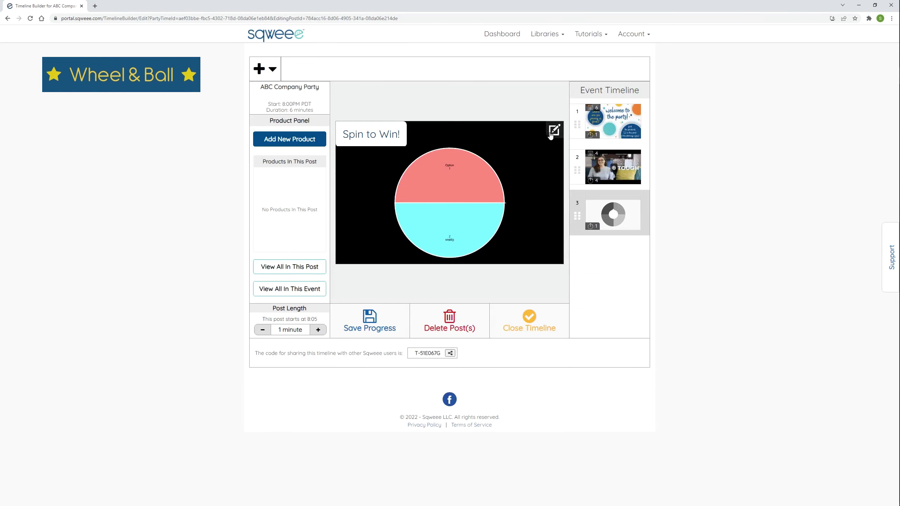
pyautogui.click(553, 132)
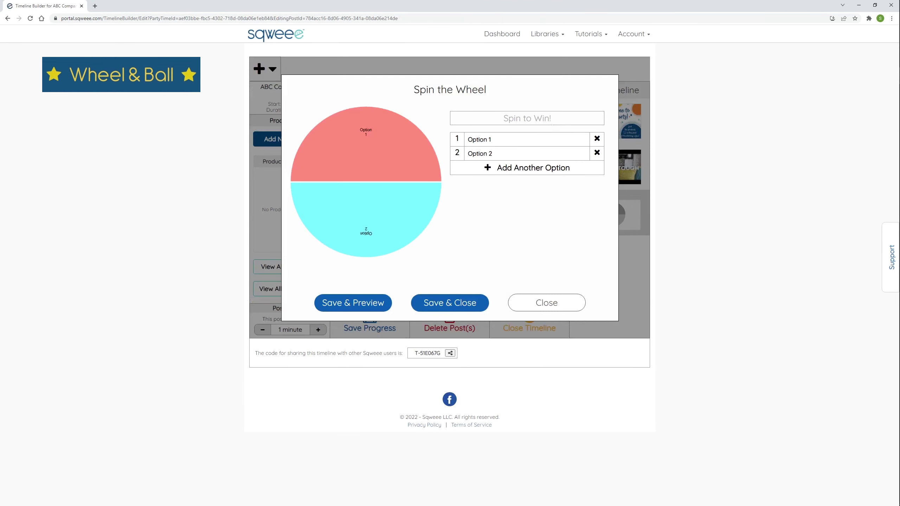
pyautogui.click(552, 119)
pyautogui.write('Spin the wheel to earn a prize!')
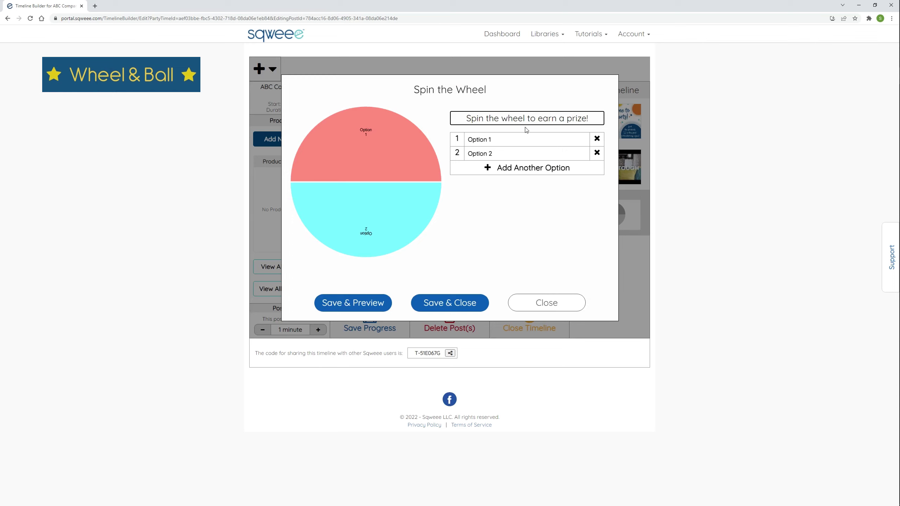
# Set the wheel's three options to "10% off", "Free shipping" and "Free gift"
pyautogui.click(525, 139)
pyautogui.hotkey('ctrl', 'a')
pyautogui.write('10% ')
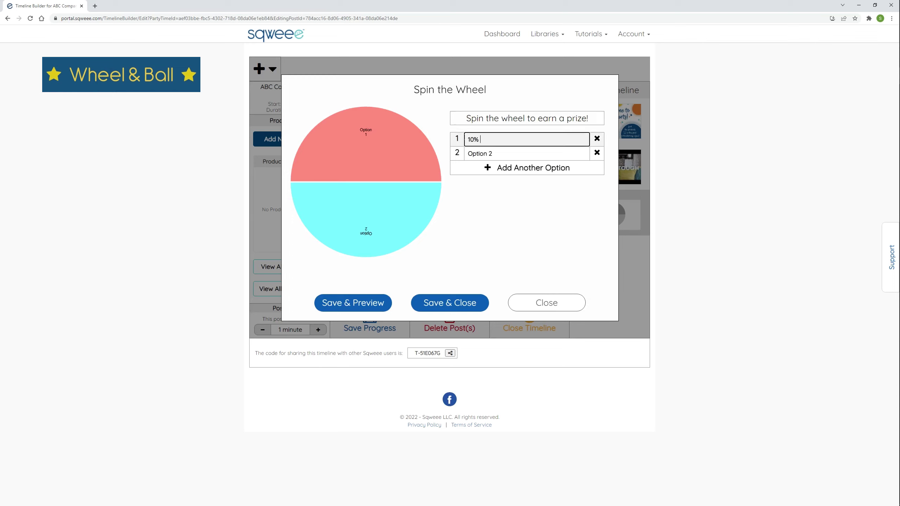
pyautogui.write('off')
pyautogui.moveTo(493, 153); pyautogui.dragTo(466, 153)
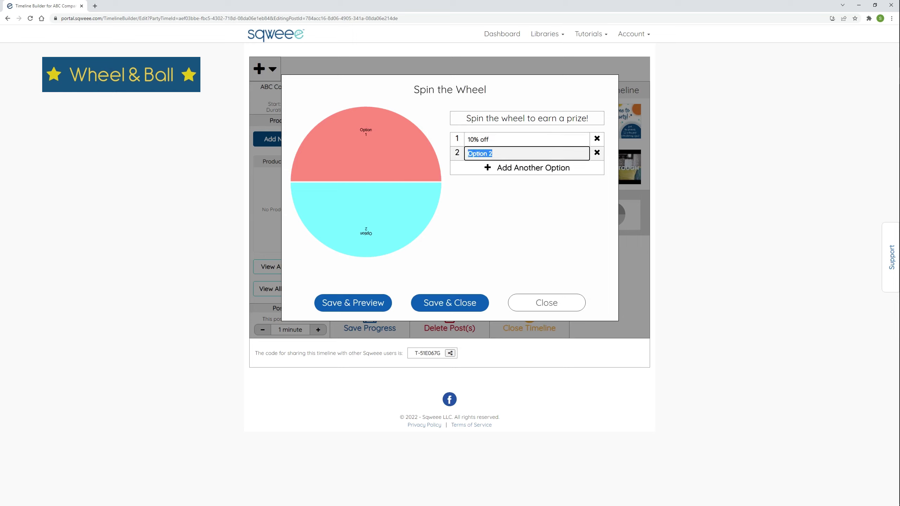
pyautogui.write('Free shipping')
pyautogui.click(488, 167)
pyautogui.click(465, 167)
pyautogui.write('Free gift')
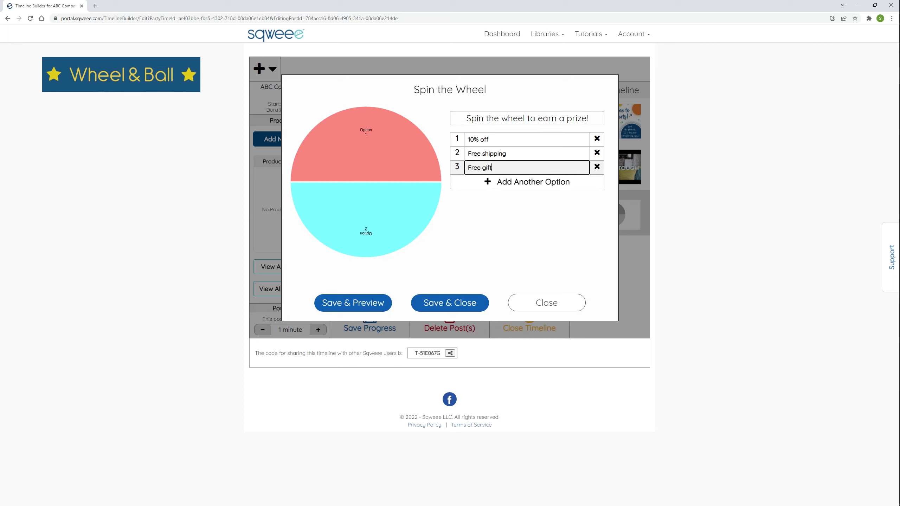
# Preview the wheel, save and close it, and save the timeline progress
pyautogui.click(352, 303)
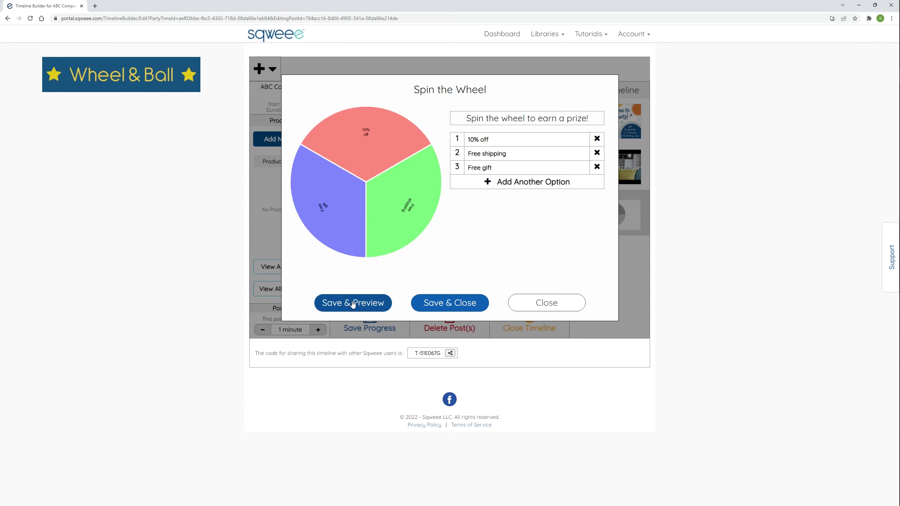
pyautogui.click(452, 304)
pyautogui.click(385, 319)
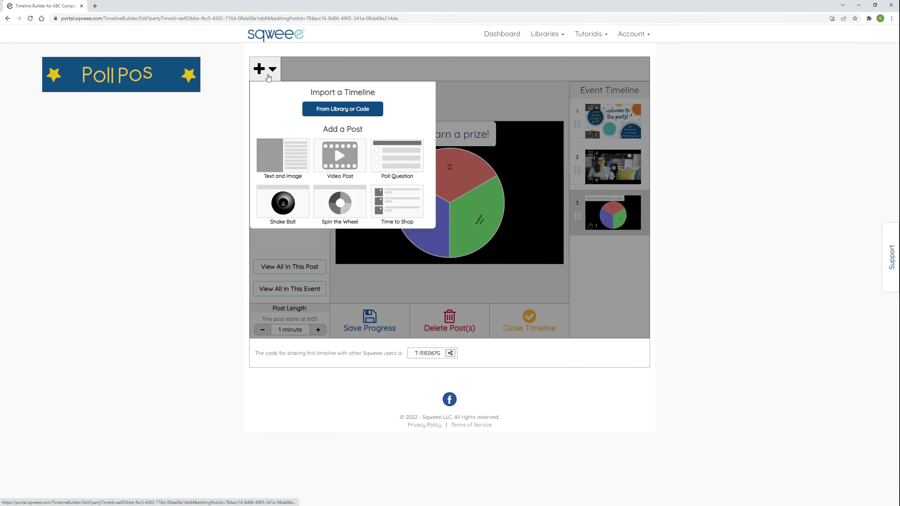
# Add a Poll Question post of type Multiple Answer with the question "Please check all the boxes you agree with!"
pyautogui.click(395, 155)
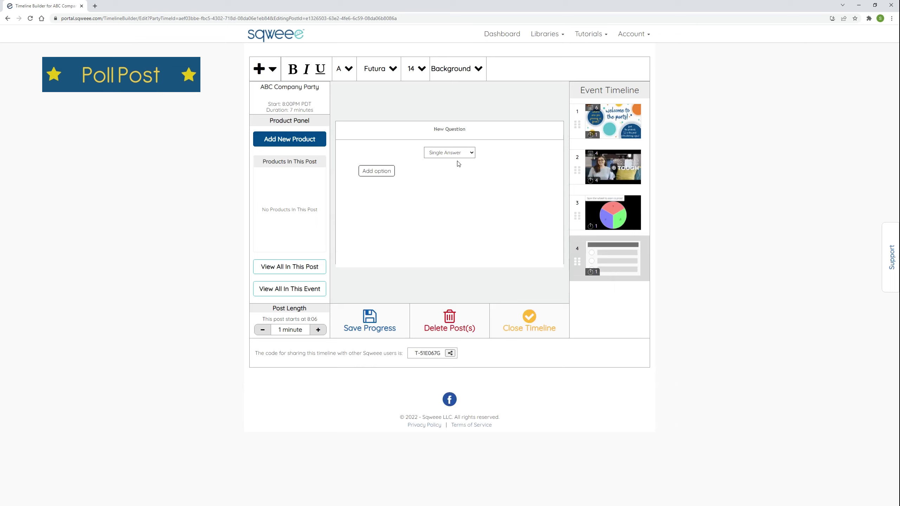
pyautogui.click(466, 157)
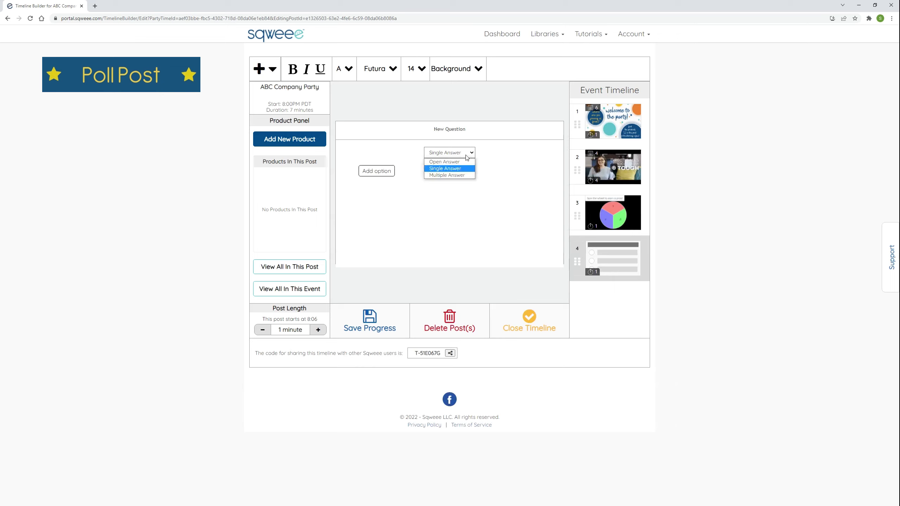
pyautogui.click(467, 175)
pyautogui.click(469, 135)
pyautogui.write('Please check all the boxes you agree with!')
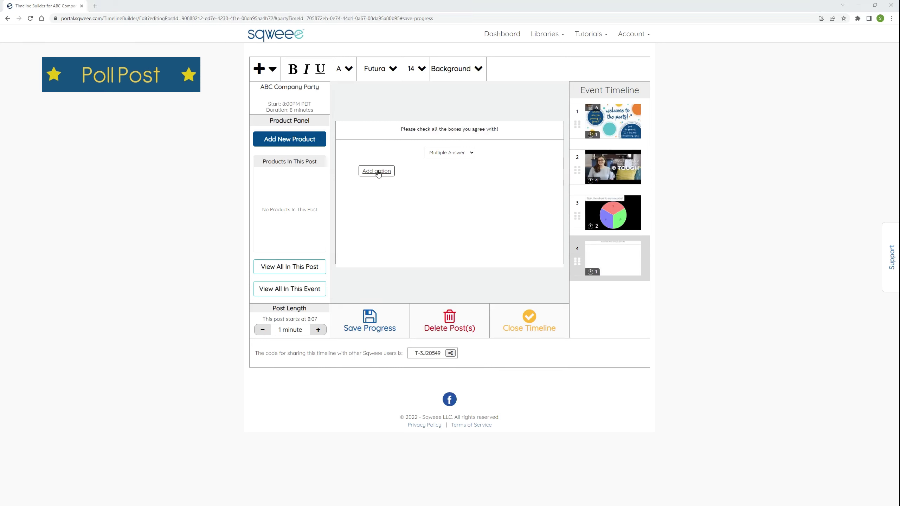
# Add the poll options "I could use some help deciding what to buy." and "I have questions about a product."
pyautogui.click(376, 171)
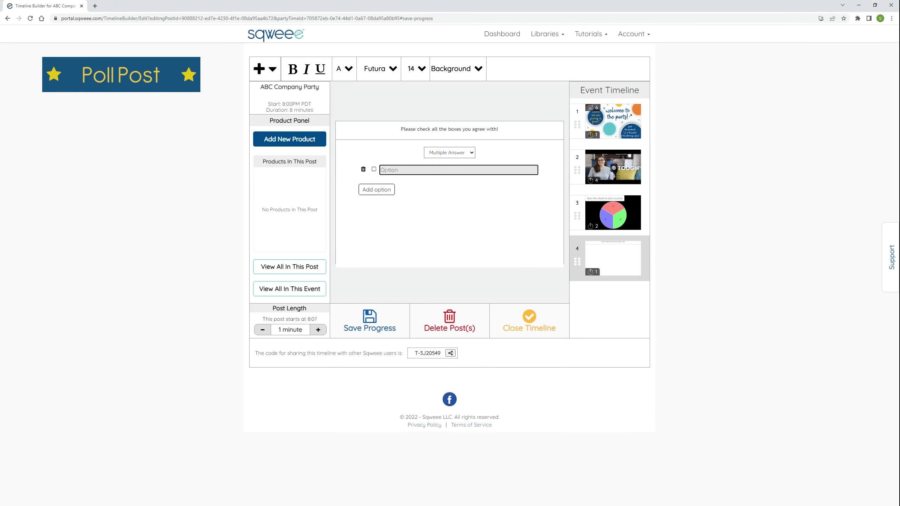
pyautogui.write('I could use some help deciding what to buy.')
pyautogui.press('Return')
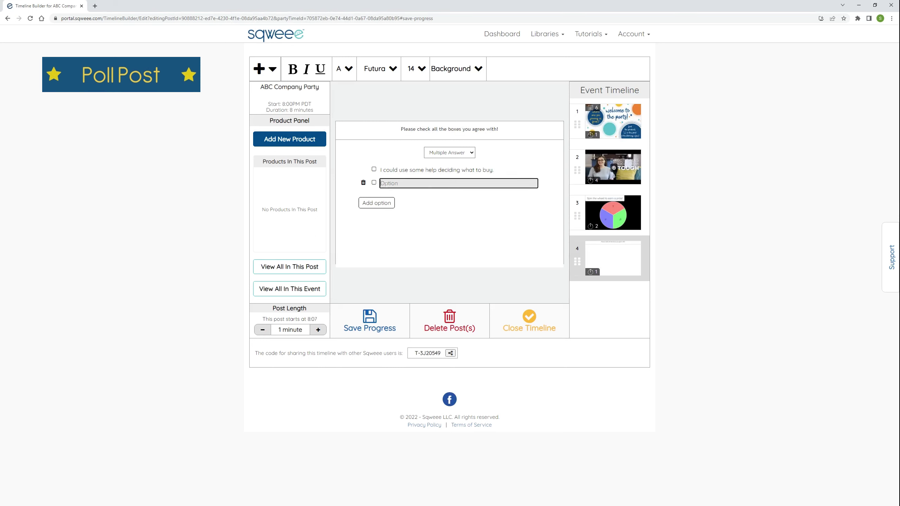
pyautogui.write('I have questions about a product.')
pyautogui.press('Return')
# Add the poll options "I'd like an invite to join your VIP group." and "I'm interested in hosting a party."
pyautogui.write("I'd like an i")
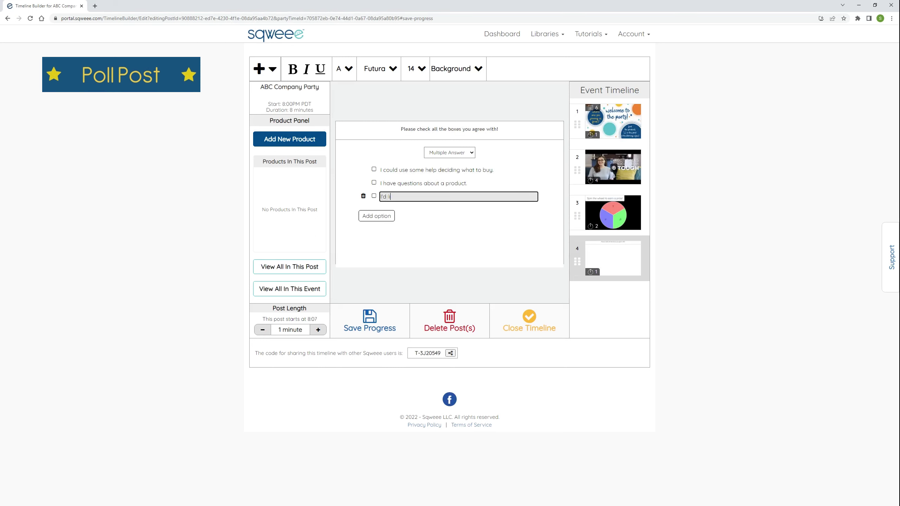
pyautogui.write('VIP group.')
pyautogui.press('Return')
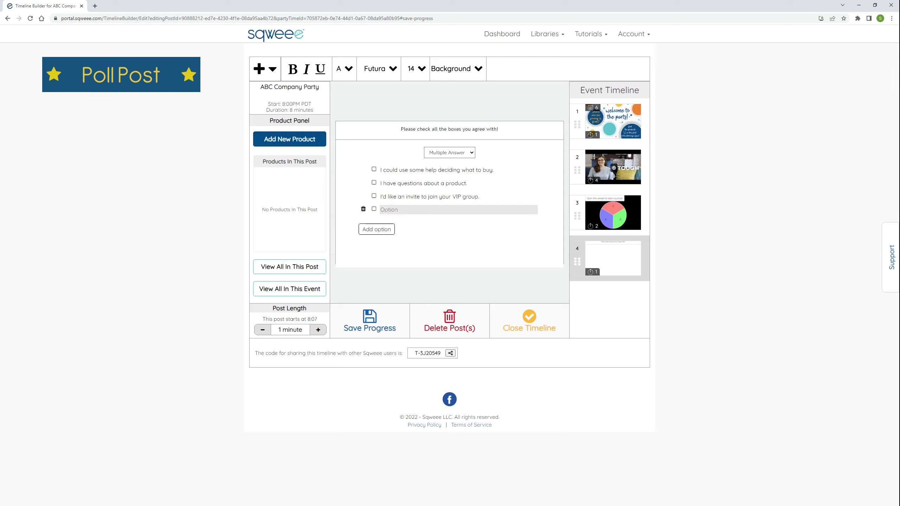
pyautogui.write("I'm interested in hosting a party.")
pyautogui.press('Return')
# Add the poll options "I'd host a party for today's host, if she joins your team." and "I'd like more information about joining your team myself!"
pyautogui.write("I'd host a party for today's host, if")
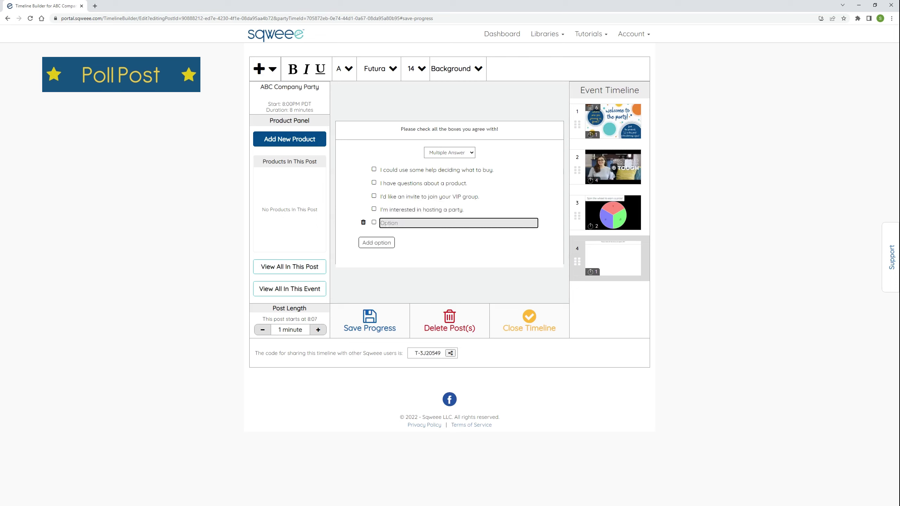
pyautogui.write(' she joins your team.')
pyautogui.press('Return')
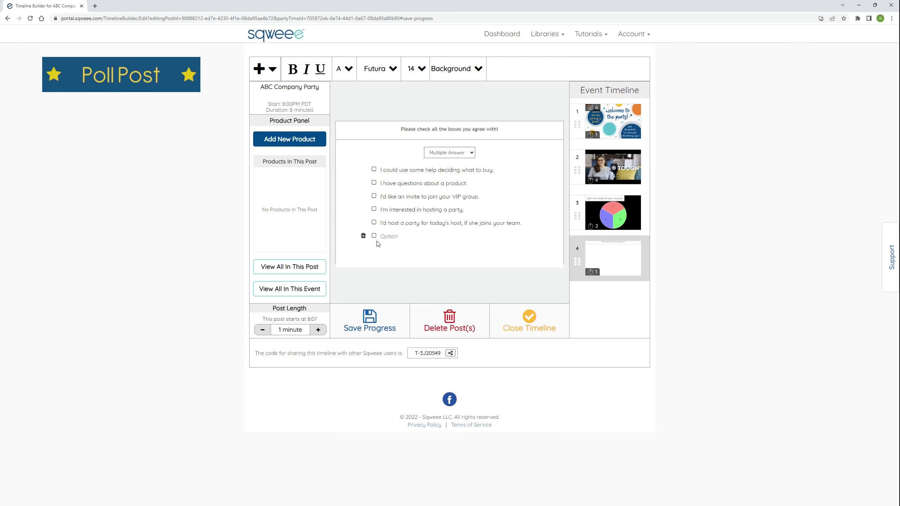
pyautogui.write("I'd like more information about joining your team myself!")
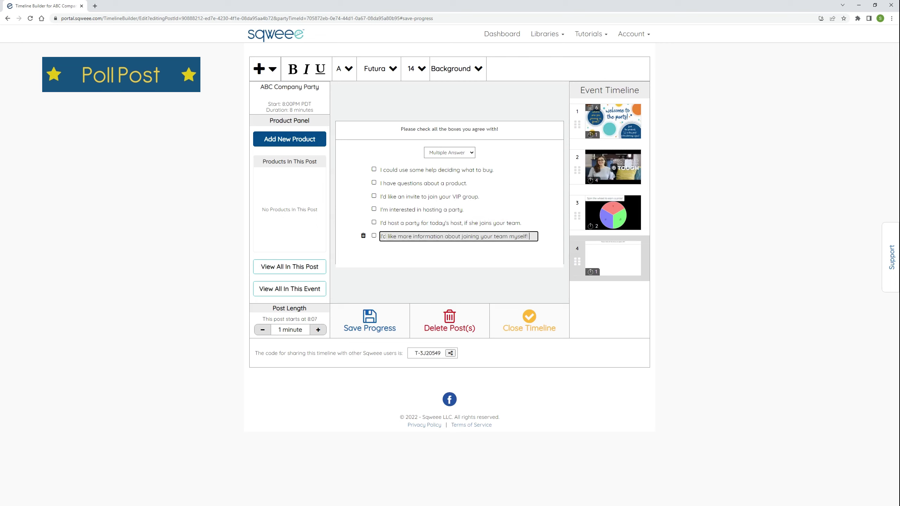
pyautogui.click(396, 255)
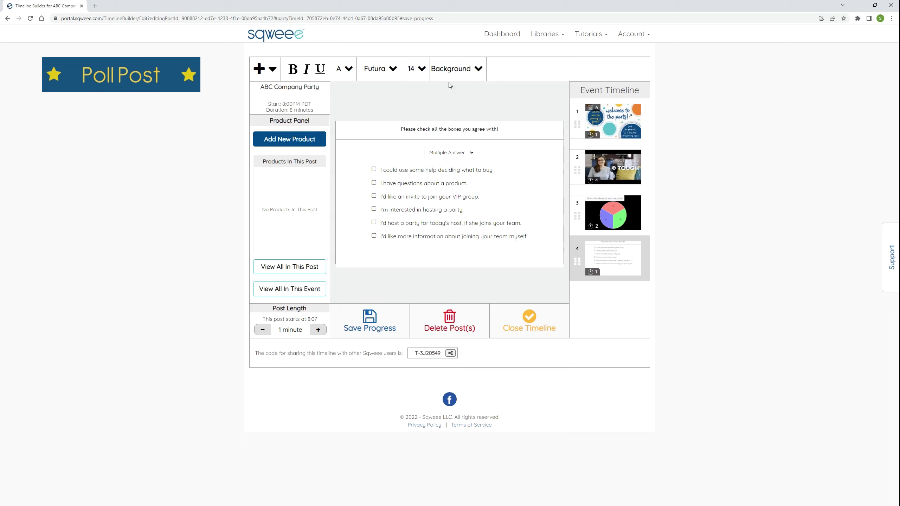
# Set the poll post's background to a light blue colour and save the timeline progress
pyautogui.click(450, 69)
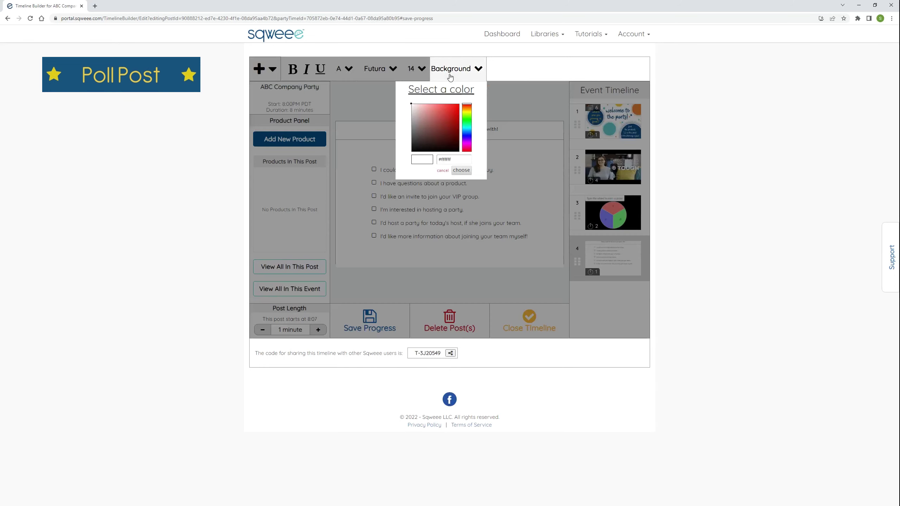
pyautogui.click(463, 129)
pyautogui.click(416, 104)
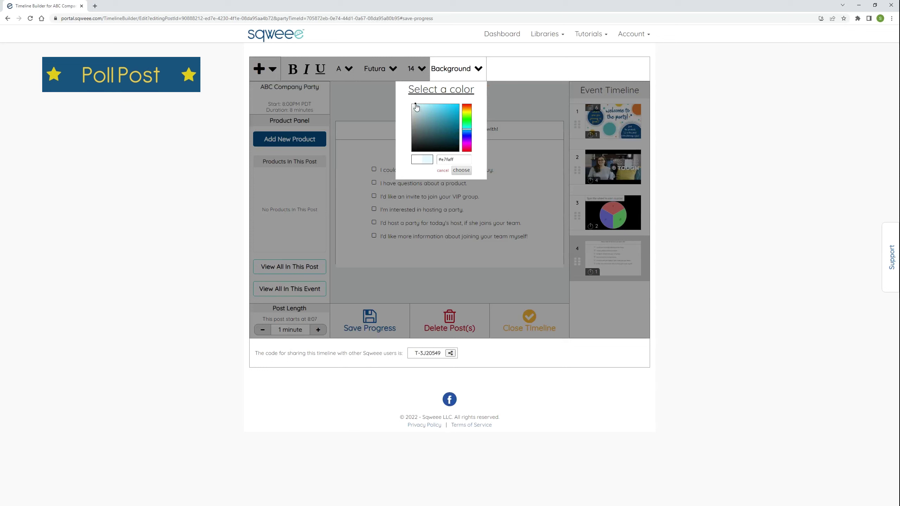
pyautogui.click(459, 171)
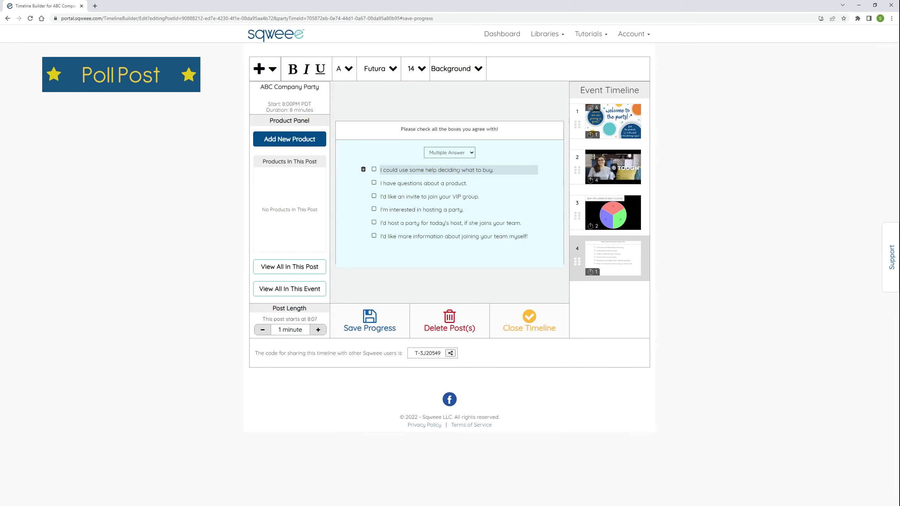
pyautogui.click(392, 311)
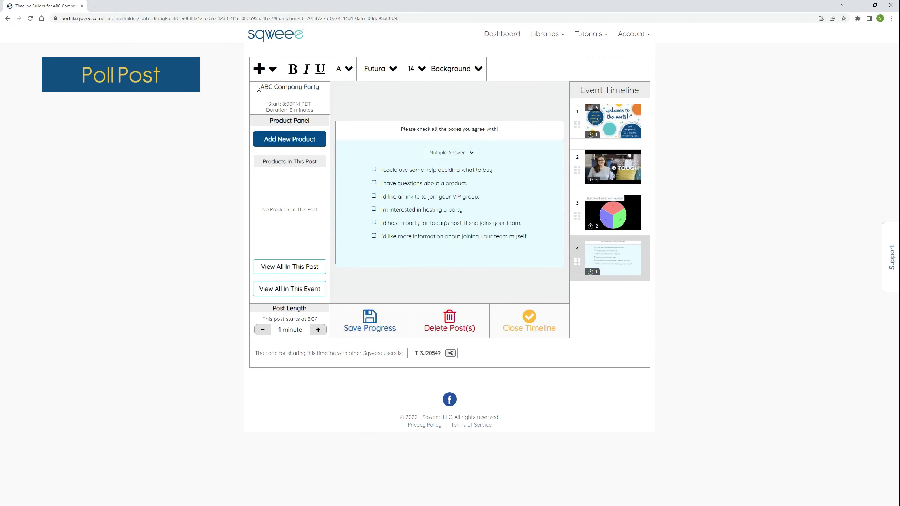
# Add a Time to Shop post to the timeline and change its header to "It's Shopping Time!"
pyautogui.click(257, 72)
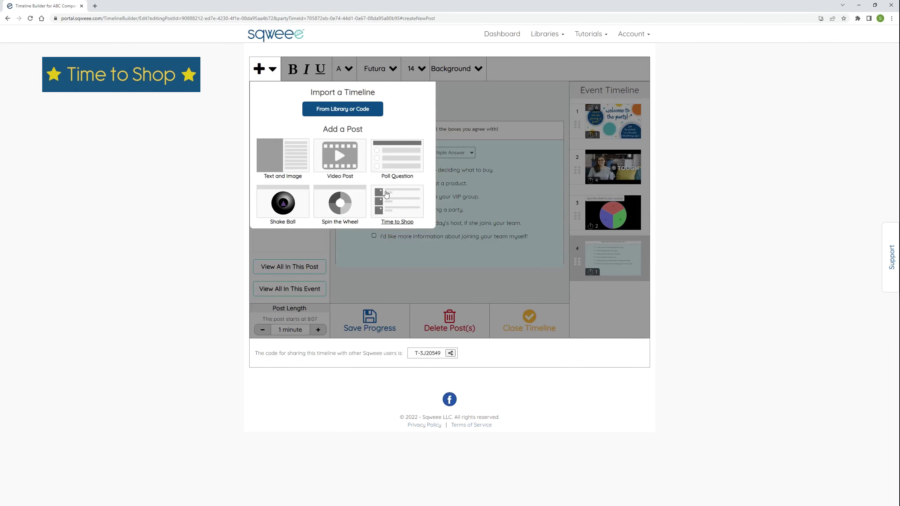
pyautogui.click(396, 200)
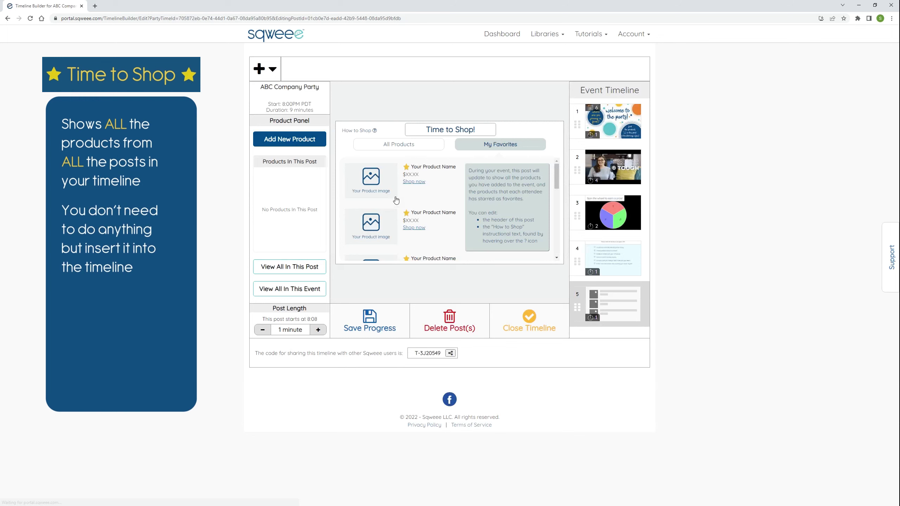
pyautogui.moveTo(425, 130); pyautogui.dragTo(475, 130)
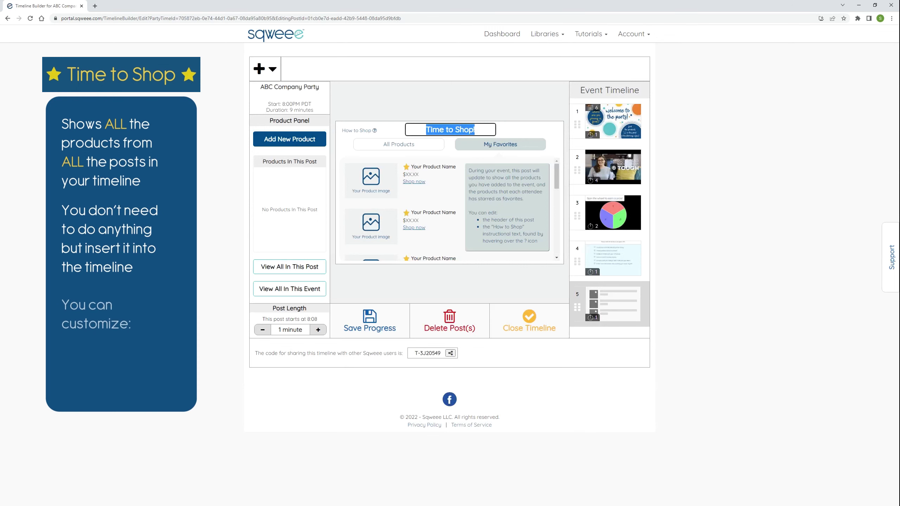
pyautogui.write("It's Shopping Time!")
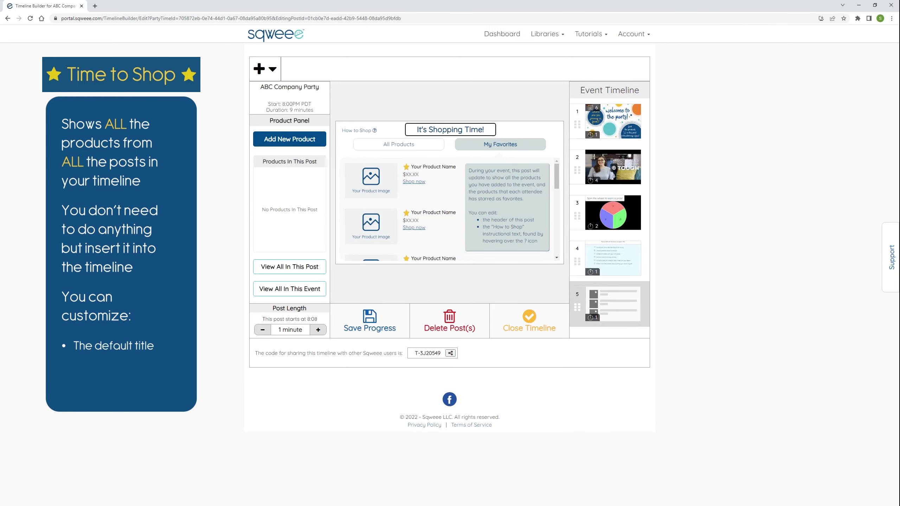
# Review the Time to Shop post's "How to Shop" instructions and save the timeline progress
pyautogui.click(375, 132)
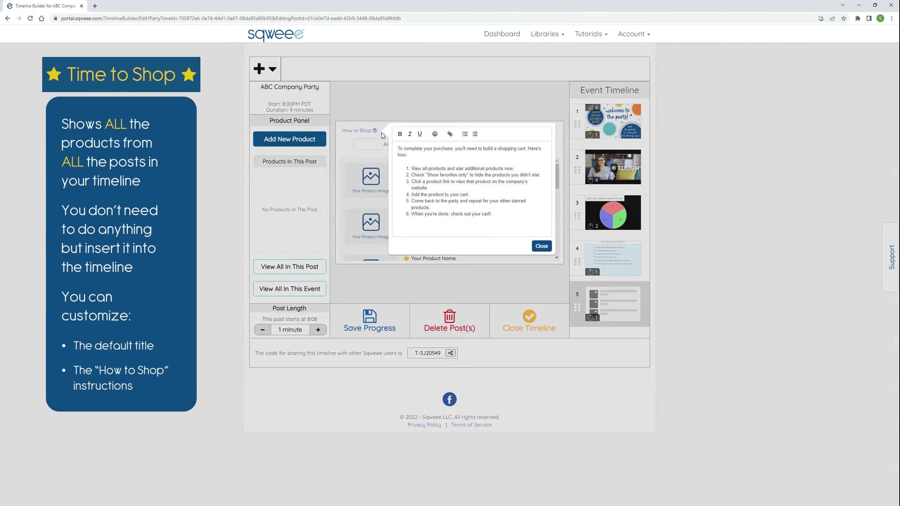
pyautogui.click(537, 249)
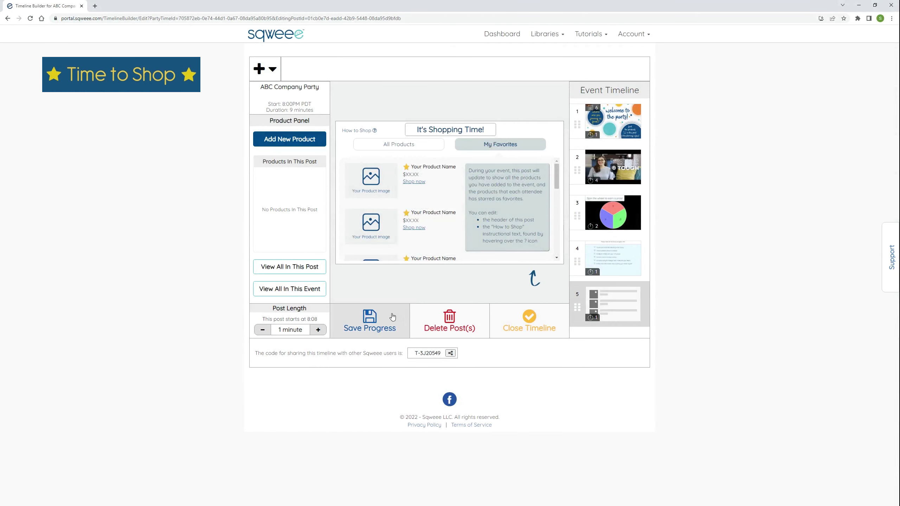
pyautogui.click(390, 316)
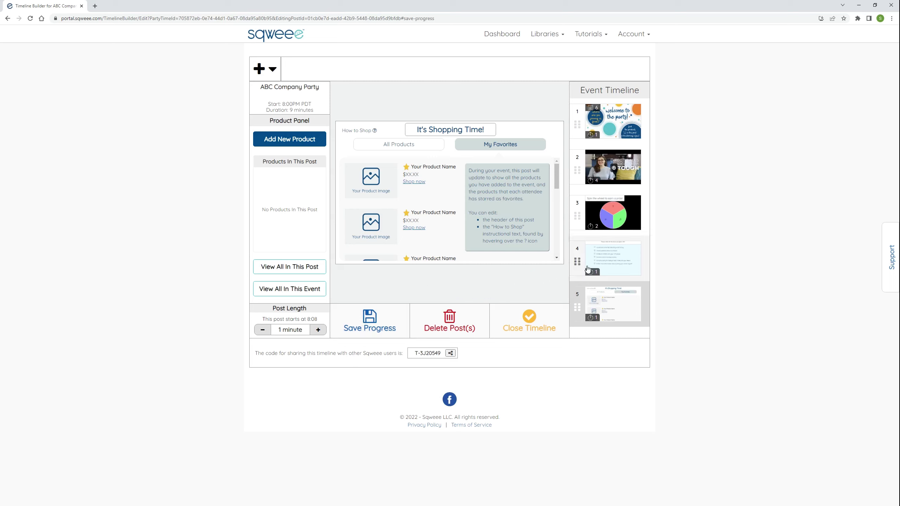
# Move the spin-the-wheel post below the poll post in the event timeline and close the timeline
pyautogui.click(613, 257)
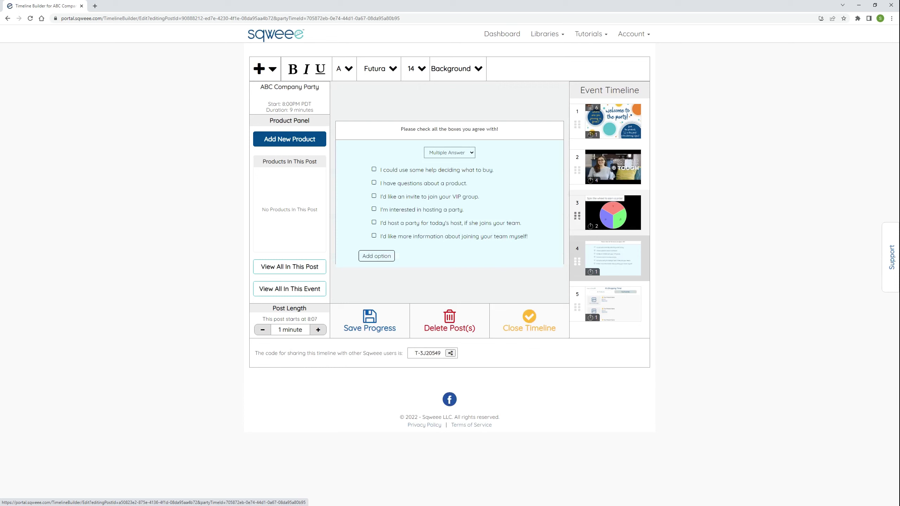
pyautogui.moveTo(577, 215); pyautogui.dragTo(579, 263)
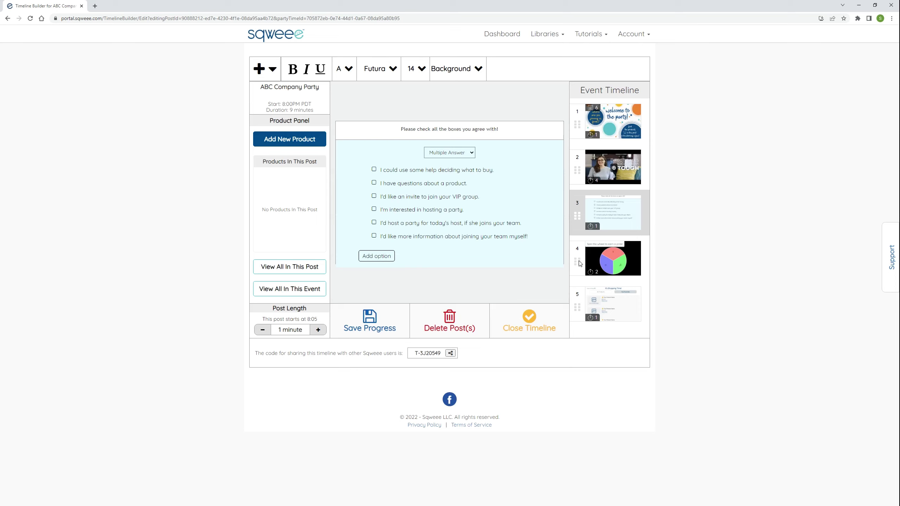
pyautogui.click(542, 315)
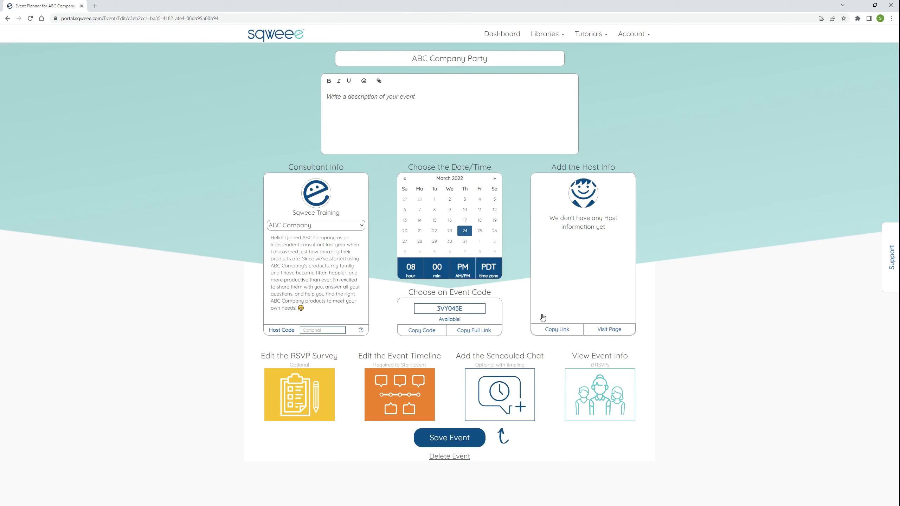
# Add a scheduled chat to Post 1 reading "Hello, and welcome to the party!" and start another chat for the same post
pyautogui.click(505, 392)
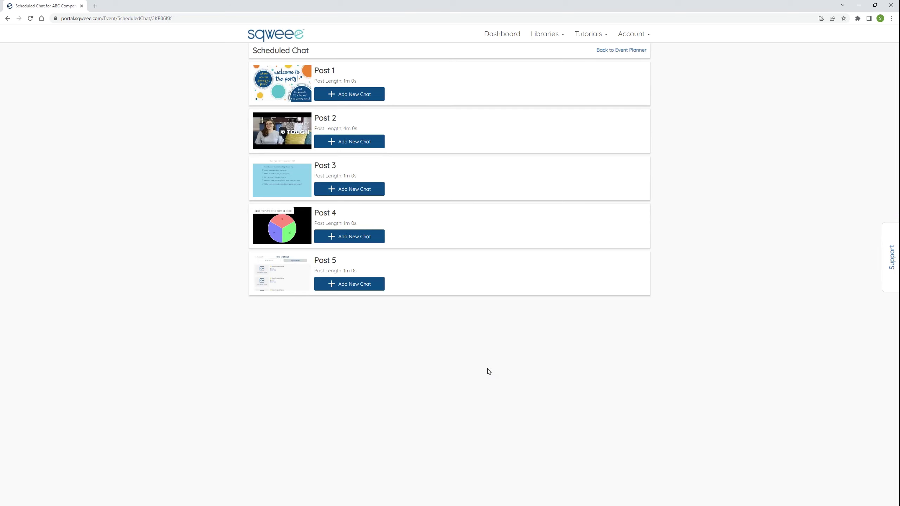
pyautogui.click(366, 99)
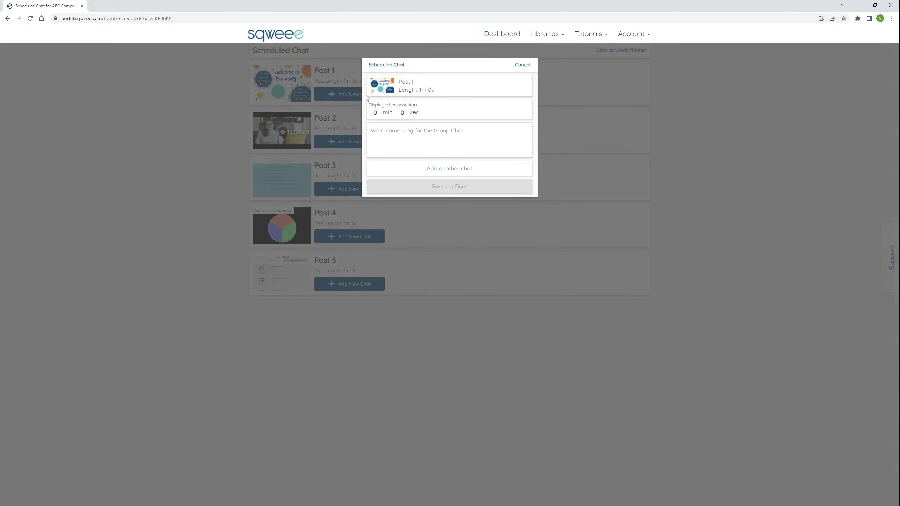
pyautogui.write('H')
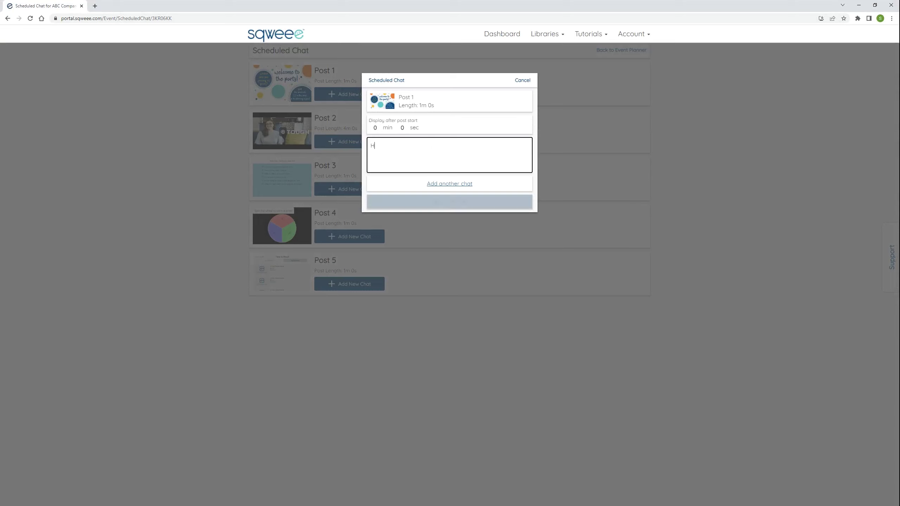
pyautogui.write('ello, and welcome ')
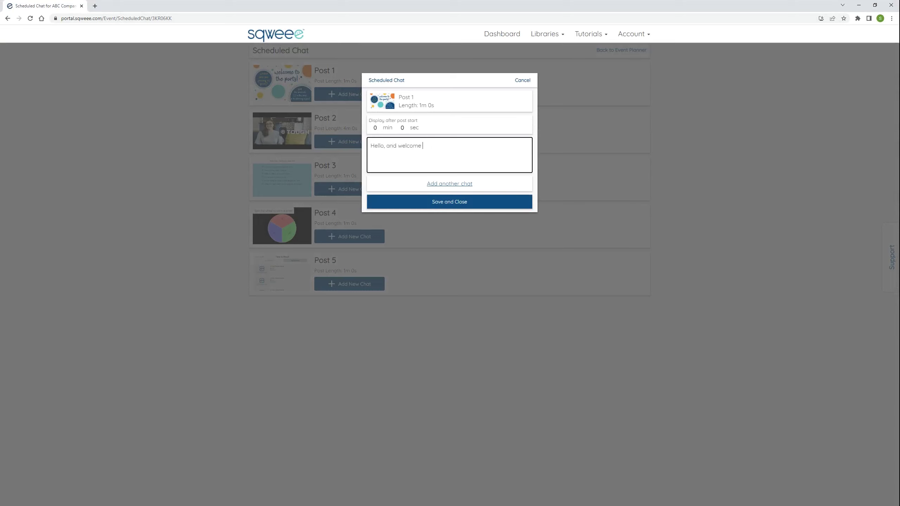
pyautogui.write('to the party!')
pyautogui.click(443, 184)
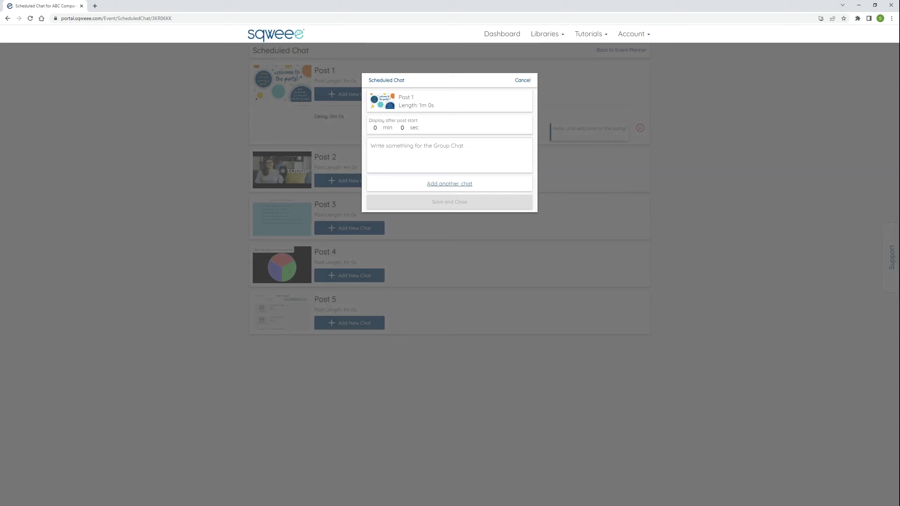
# Add a second Post 1 chat delayed 10 sec reading "I'm looking forward to showing off some really gret products tonight!" and save it
pyautogui.doubleClick(407, 127)
pyautogui.write('10')
pyautogui.press('Tab')
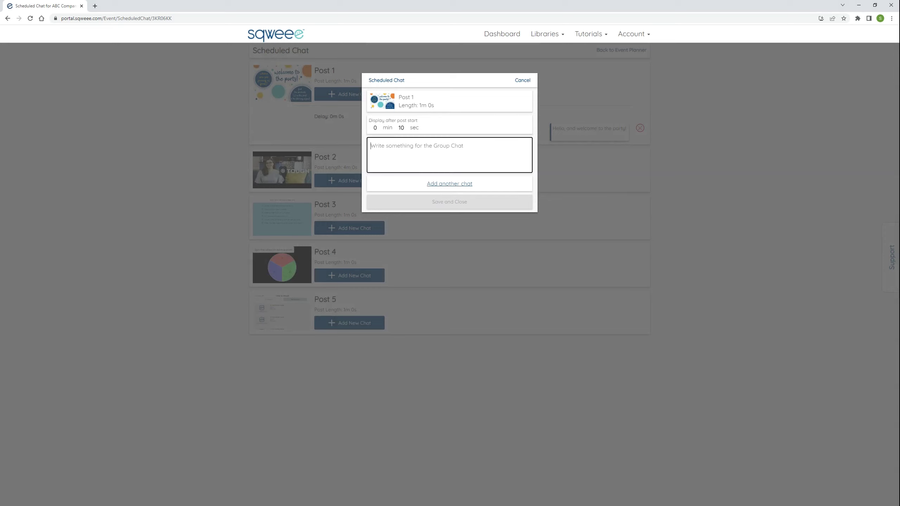
pyautogui.write("I'm looking for")
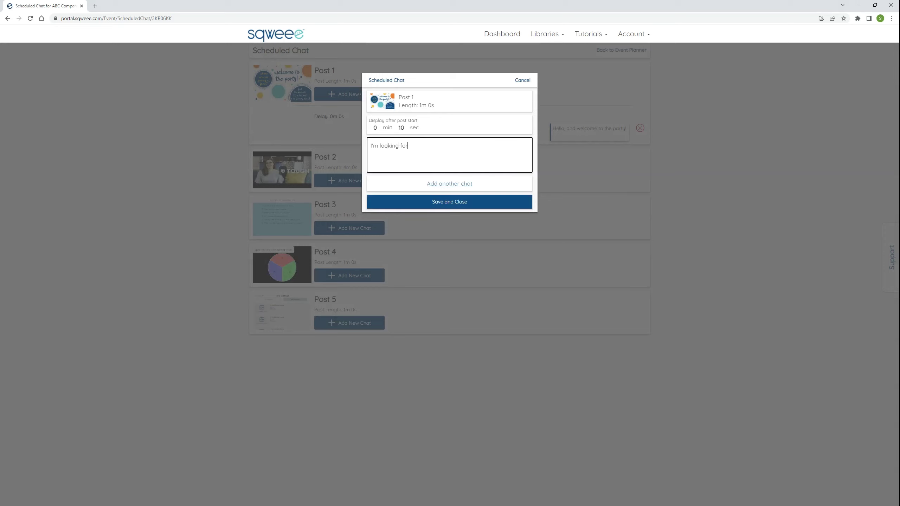
pyautogui.write('ward to showing off some really gret products tonight!')
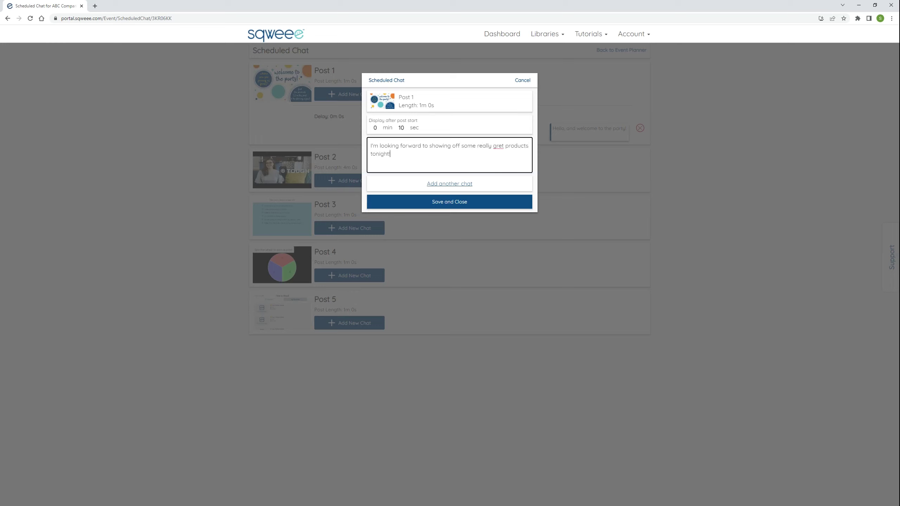
pyautogui.click(445, 204)
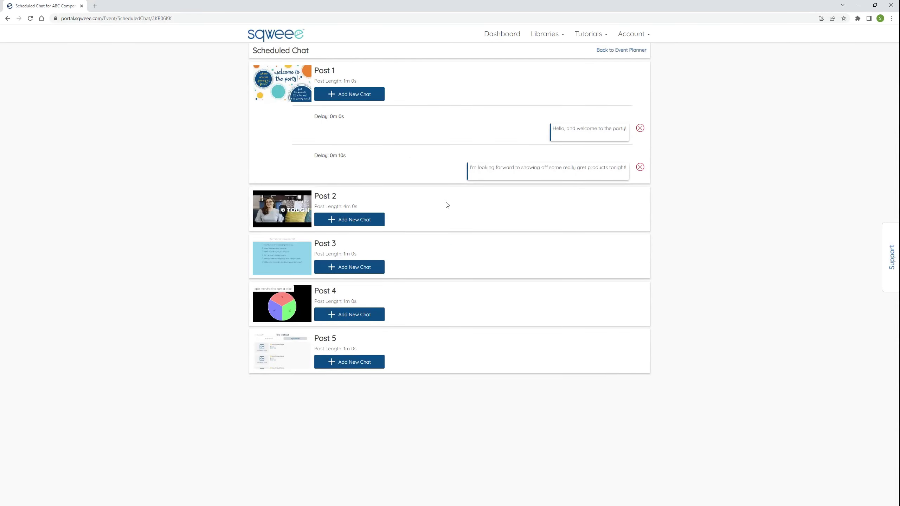
# Correct "gret" to "great" in Post 1's 10-second scheduled chat and save it
pyautogui.click(530, 175)
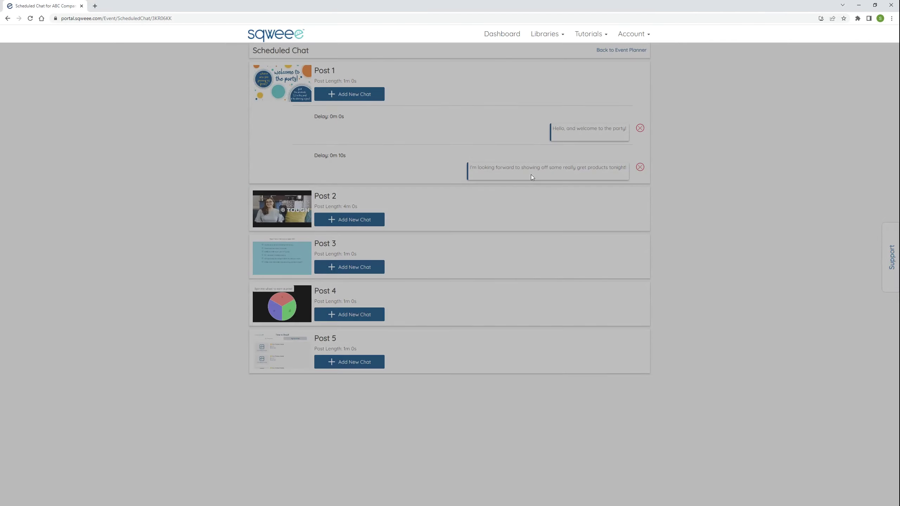
pyautogui.click(498, 146)
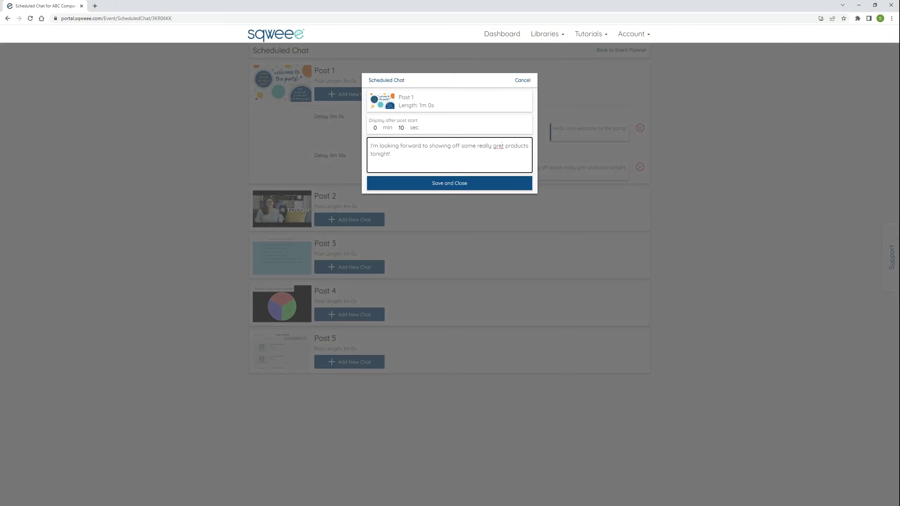
pyautogui.write('a')
pyautogui.click(485, 183)
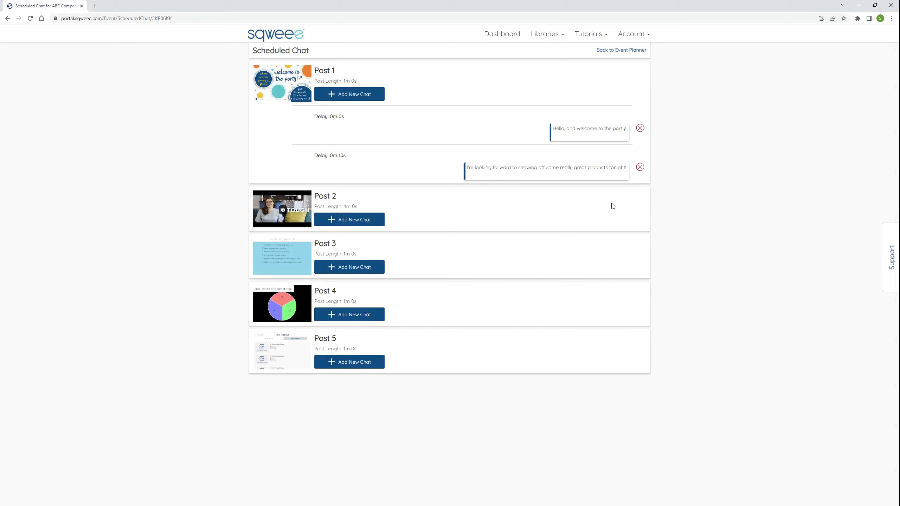
# Delete Post 1's 10-second scheduled chat and return to the Event Planner
pyautogui.click(639, 168)
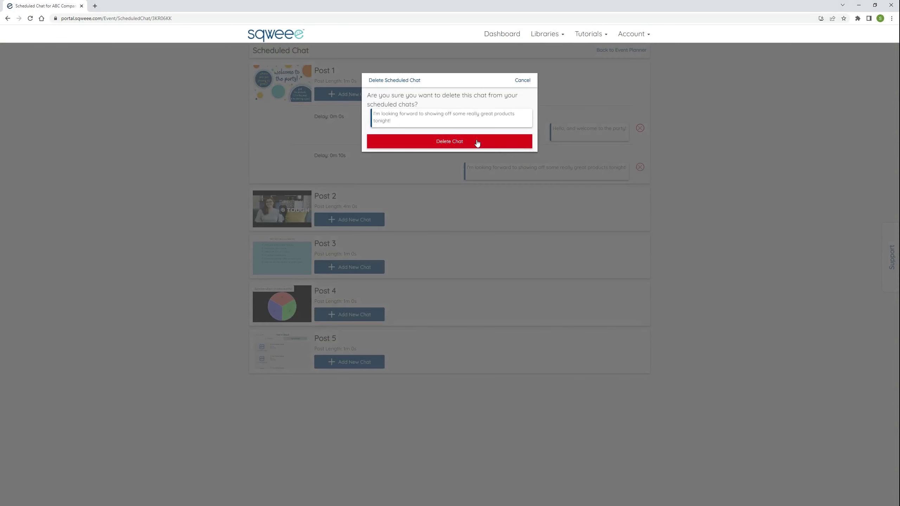
pyautogui.click(444, 140)
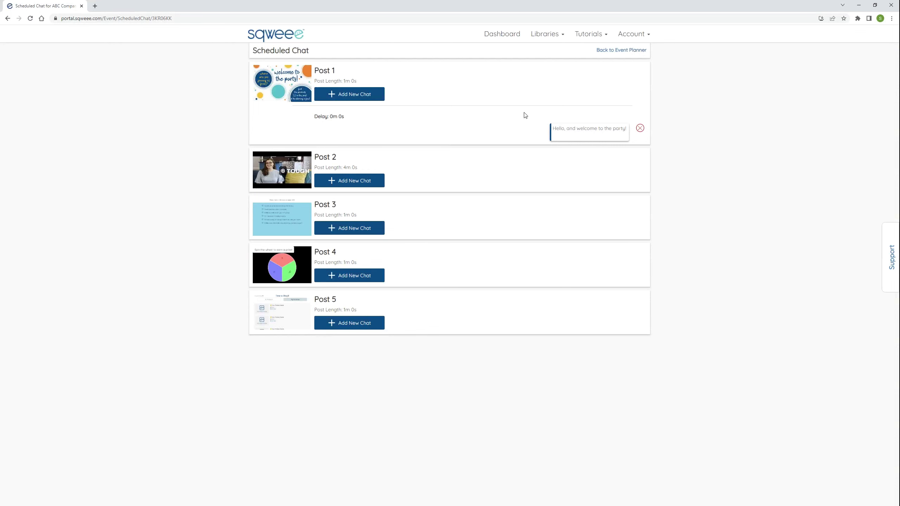
pyautogui.click(620, 50)
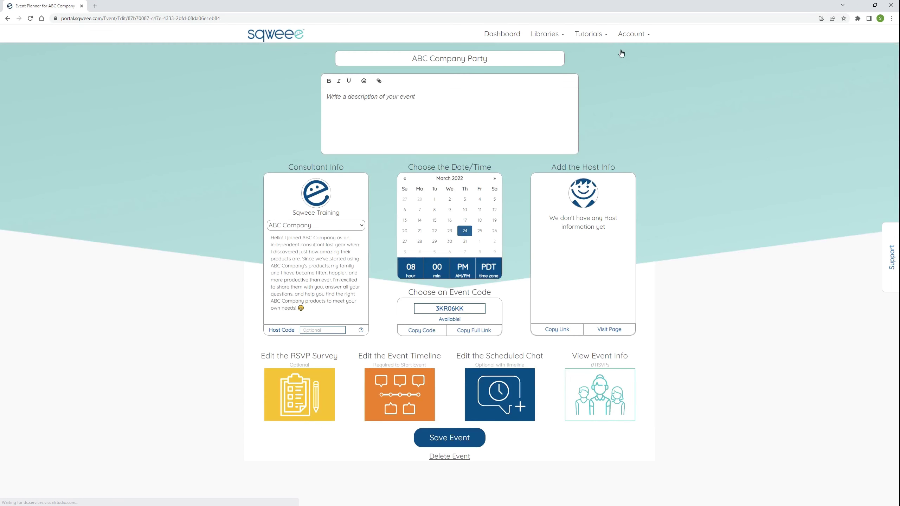